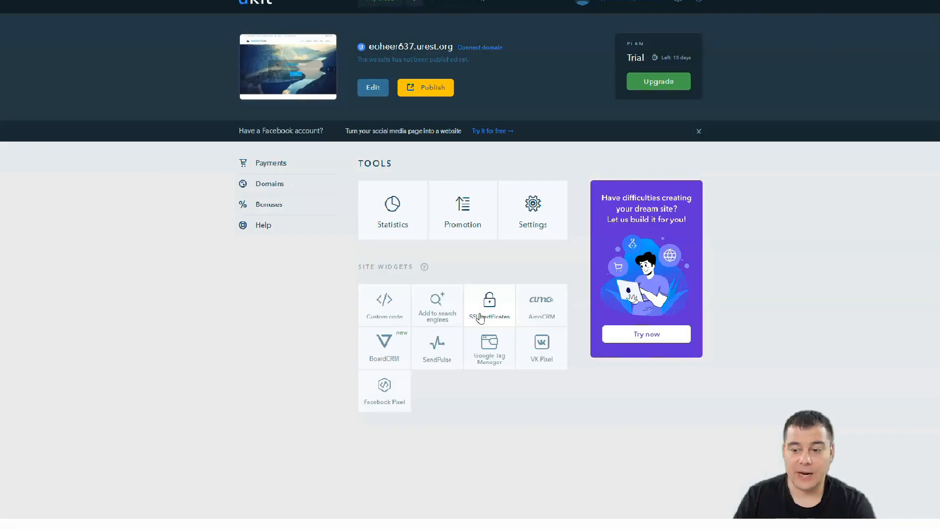
- Start creating a new website and look through the list of design template categories
left_click(421, 4)
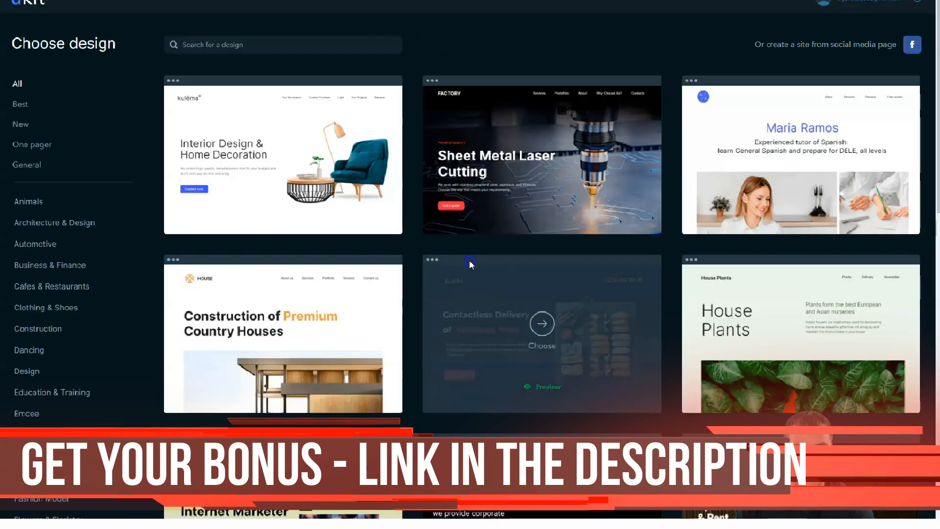
left_click(101, 163)
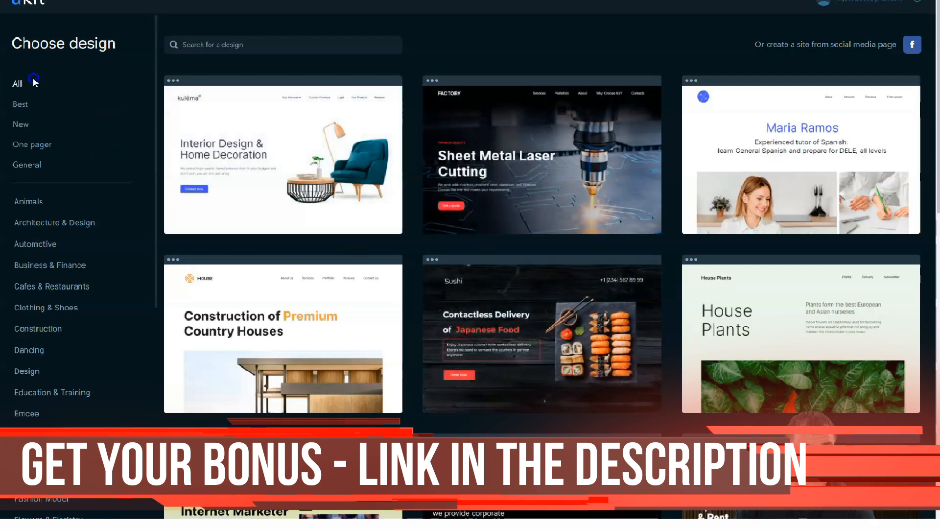
left_click(26, 105)
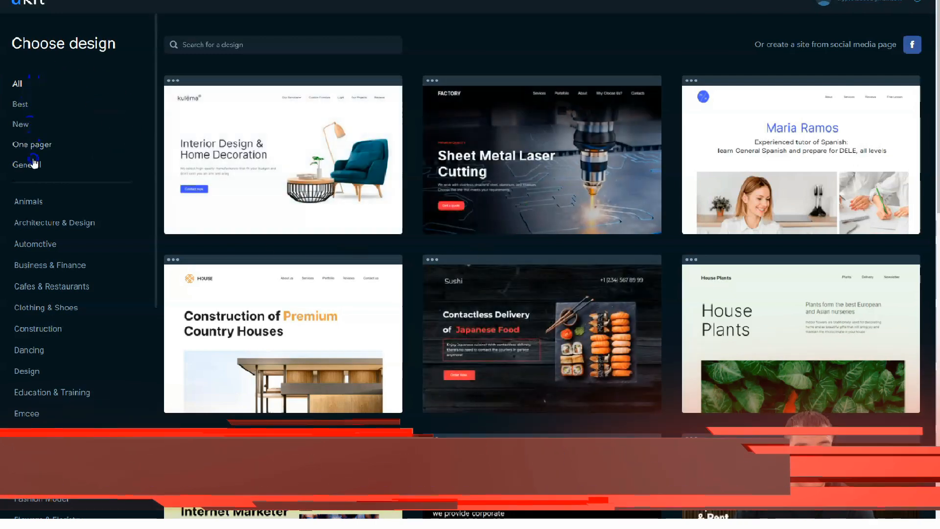
left_click(44, 209)
scroll(44, 210, "down", 5)
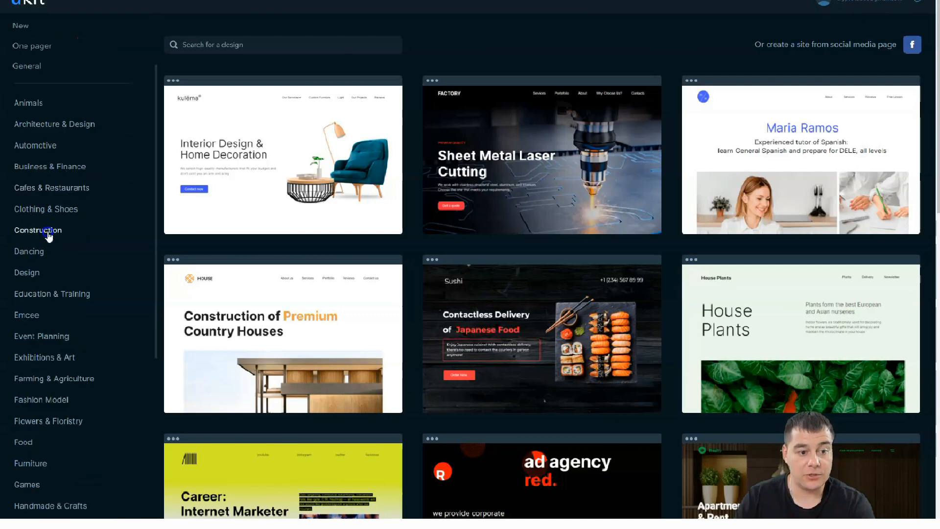
scroll(49, 236, "down", 6)
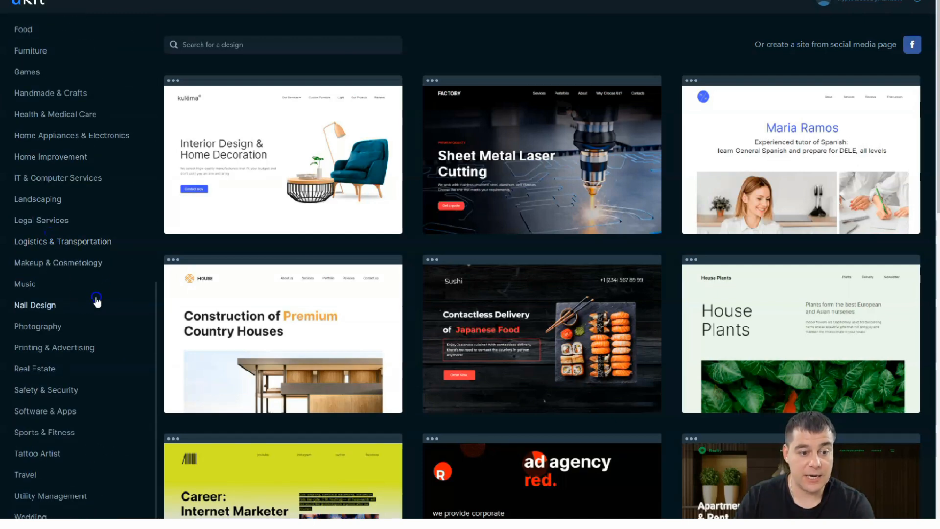
scroll(63, 331, "up", 3)
scroll(60, 328, "up", 7)
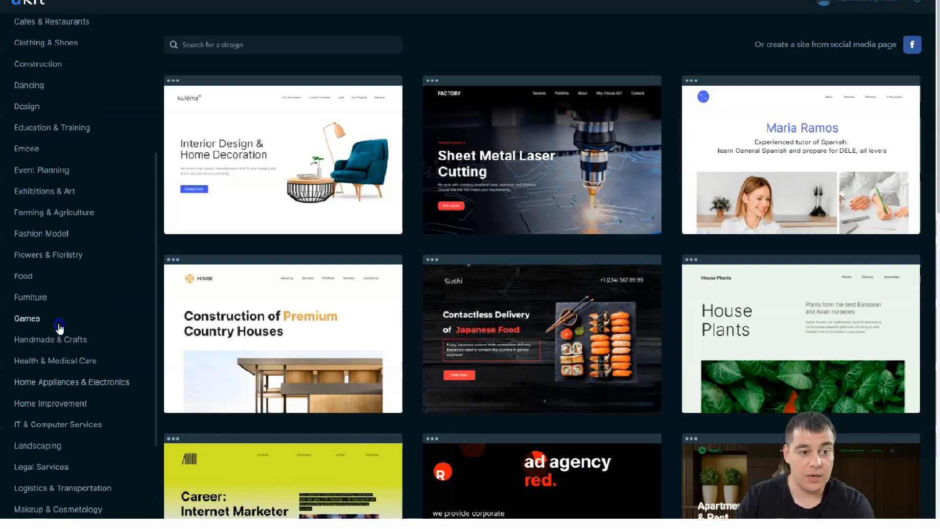
scroll(59, 328, "up", 1)
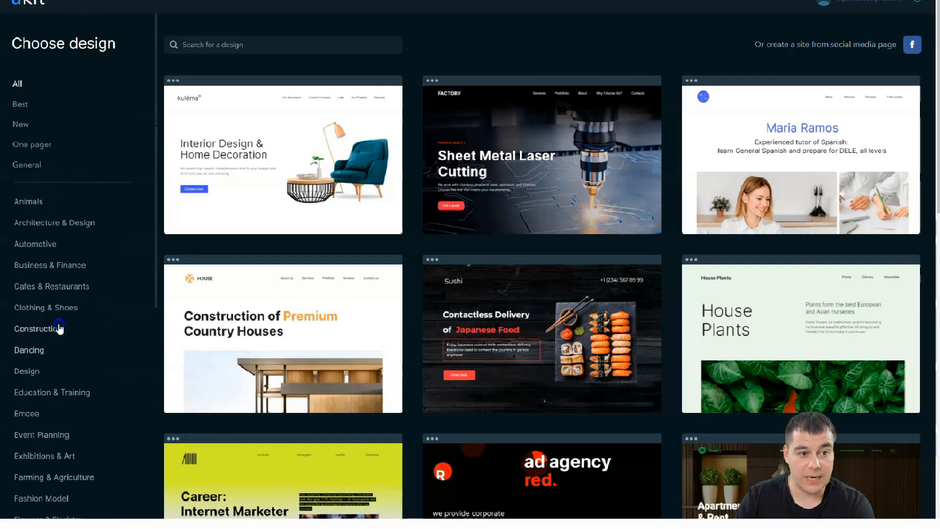
left_click(95, 313)
left_click(71, 244)
left_click(80, 259)
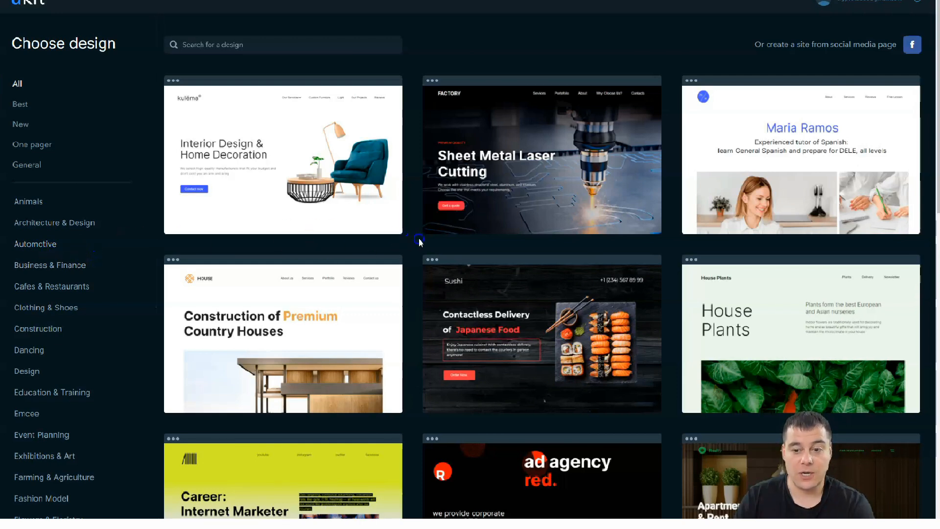
- Create the site from the Sheet Metal Laser Cutting design with the suggested domain name, skipping the introduction tour
left_click(541, 147)
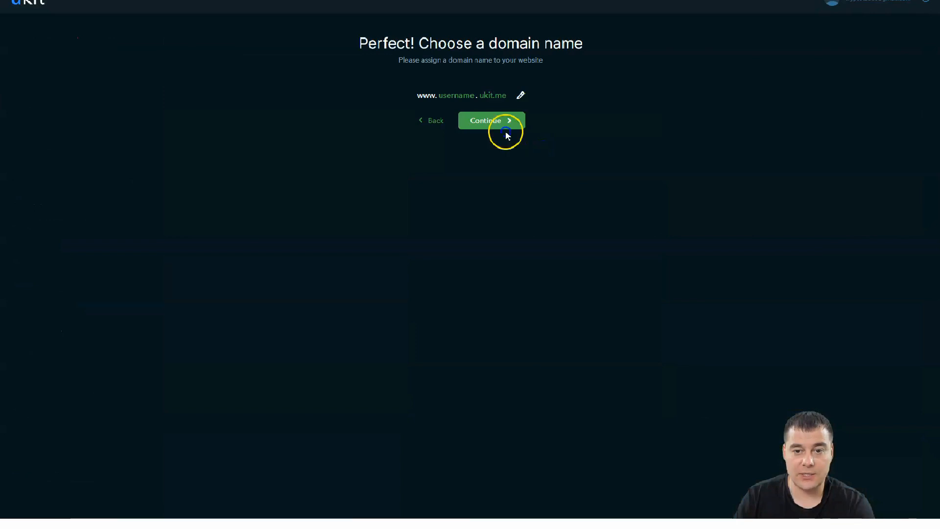
left_click(494, 119)
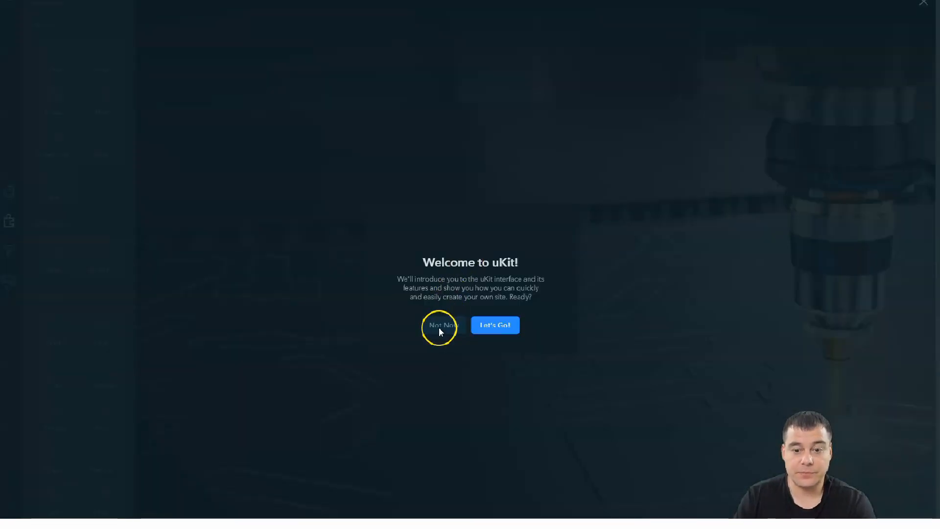
left_click(440, 326)
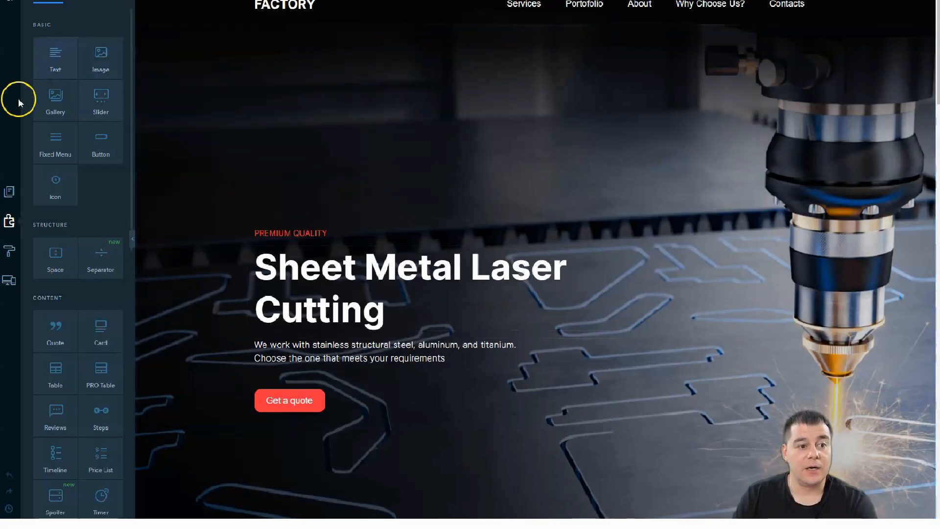
- Examine the adaptive view options and the color scheme and background settings of the site design
left_click(14, 282)
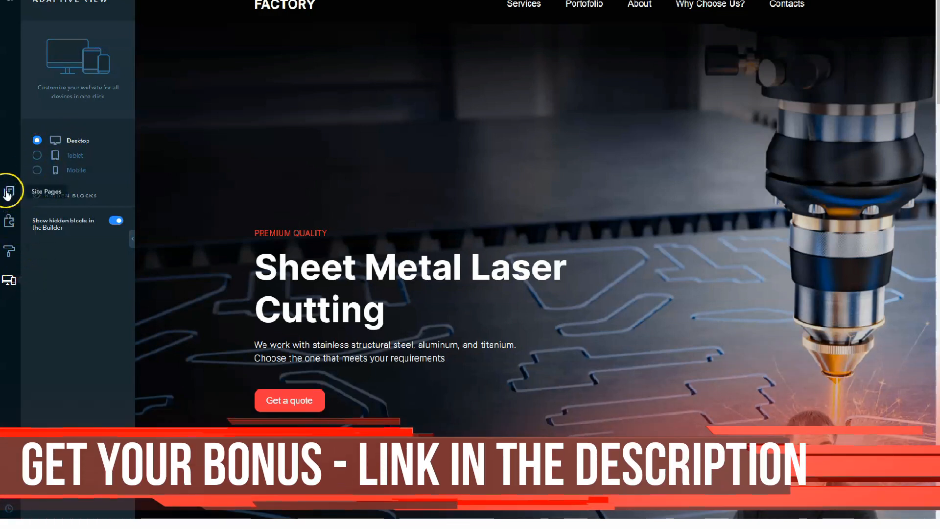
left_click(10, 256)
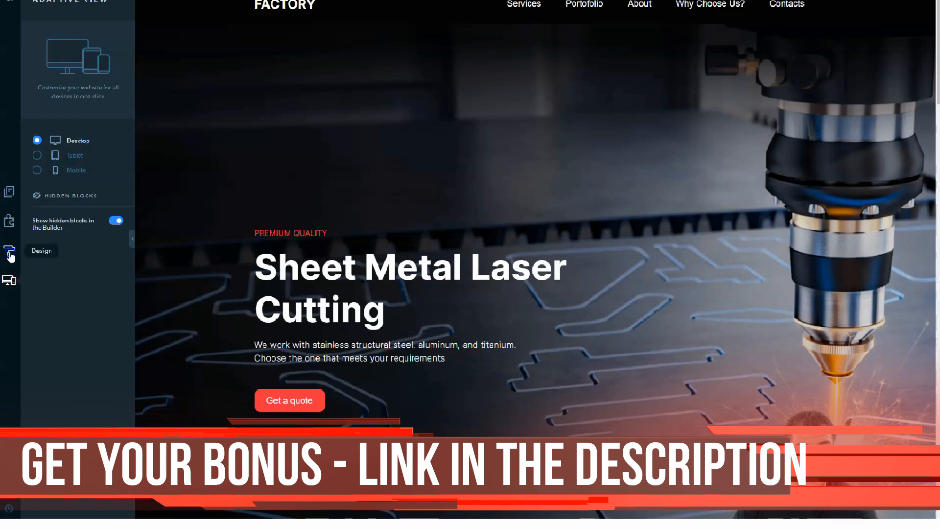
left_click(94, 44)
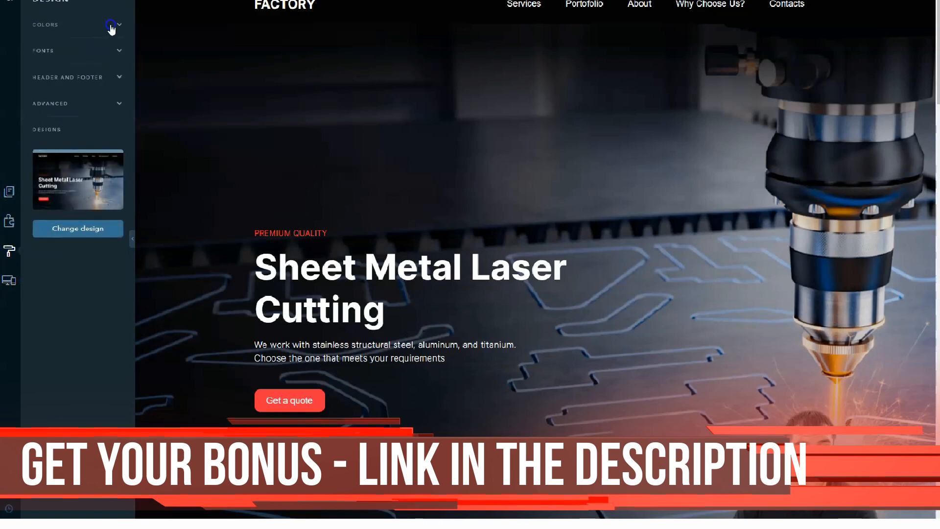
left_click(111, 25)
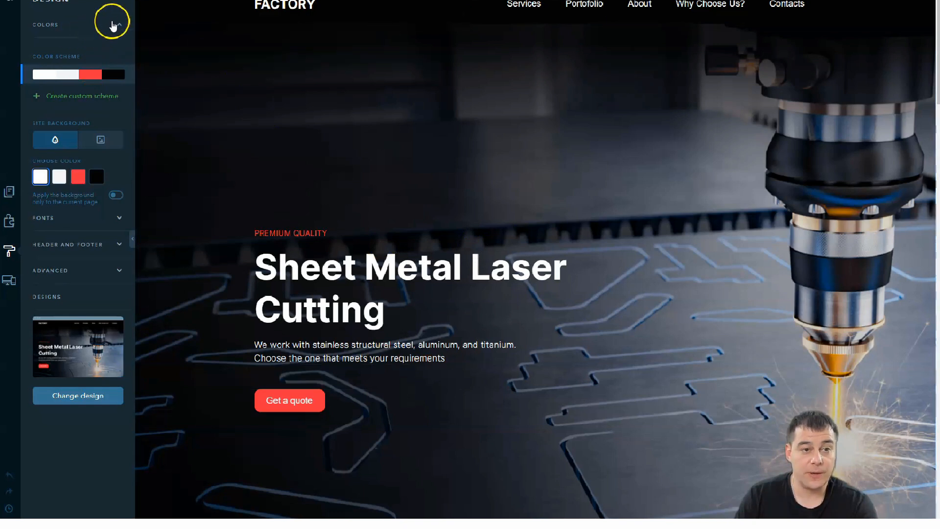
left_click(119, 28)
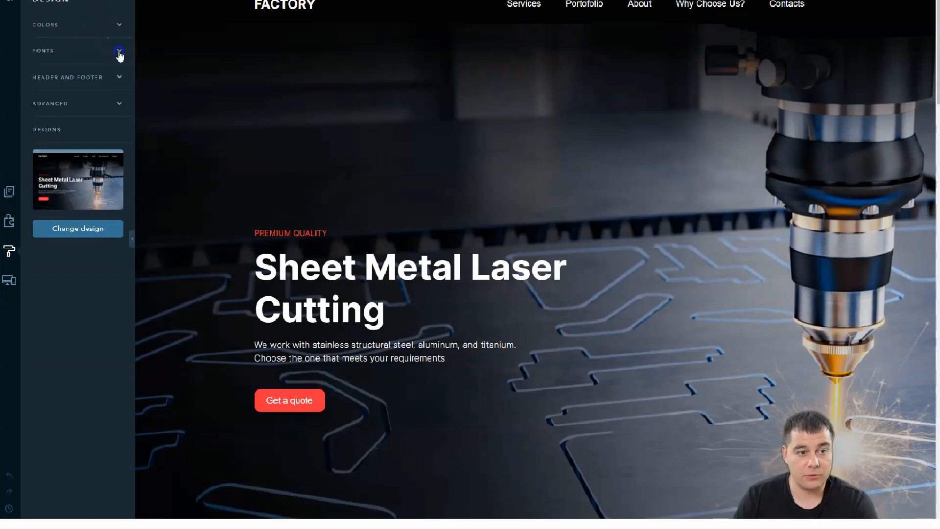
- Try the PT Serif font pair, then apply the Open Sans and Fira Sans pair to the site
left_click(119, 51)
left_click(70, 150)
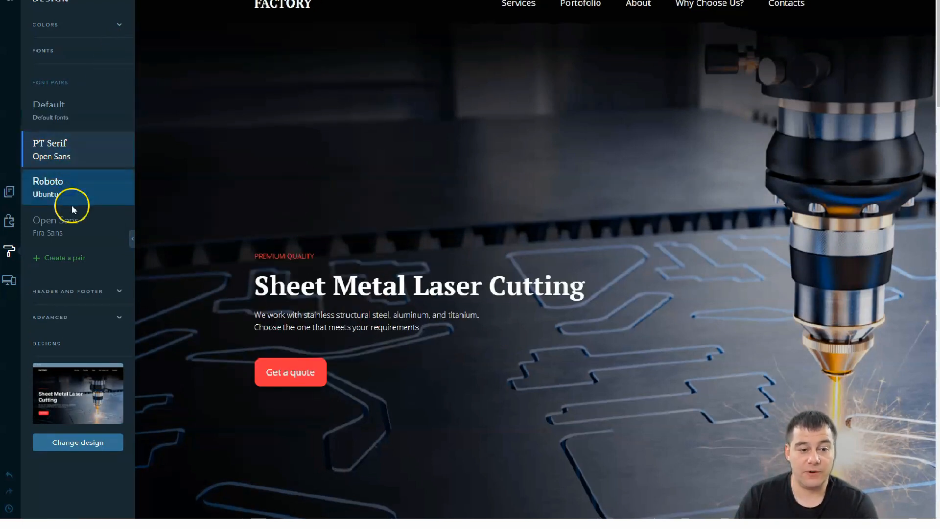
left_click(77, 229)
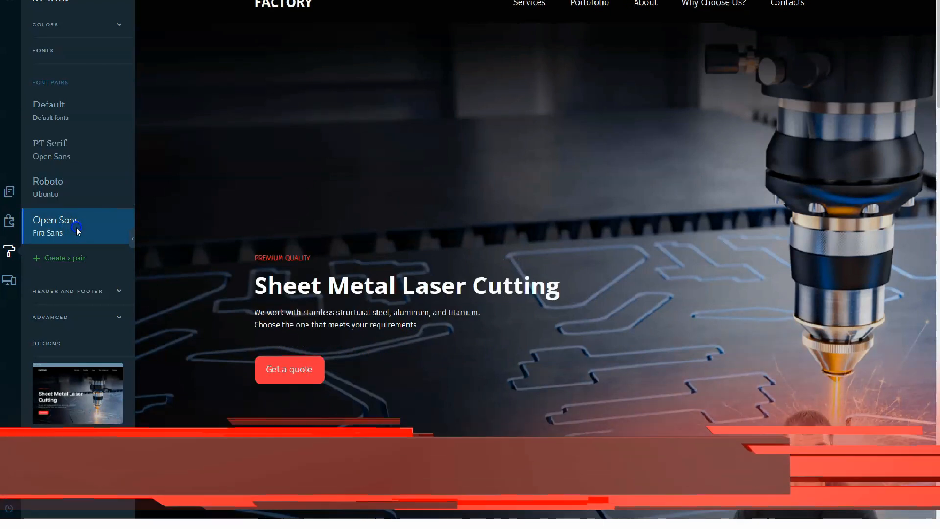
left_click(117, 50)
- Examine the site design's header and footer options and its advanced settings
left_click(119, 79)
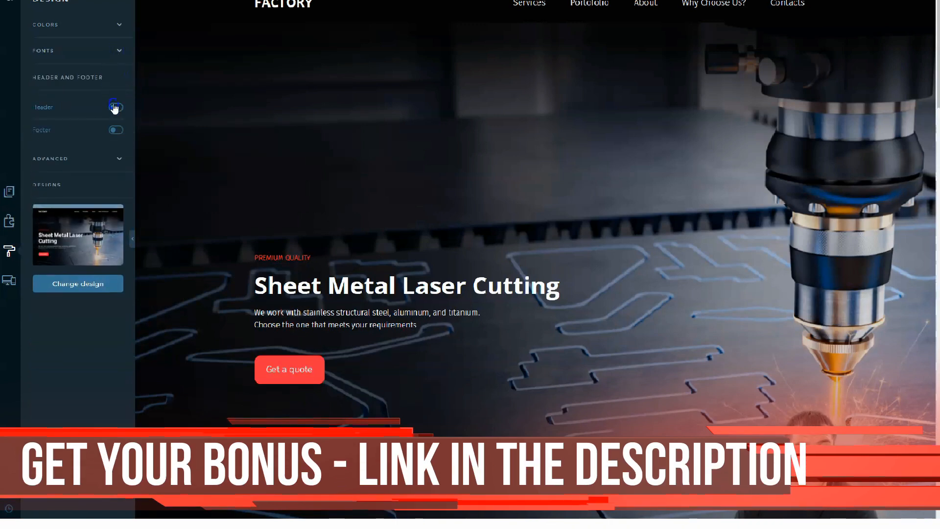
left_click(115, 107)
left_click(115, 108)
left_click(117, 139)
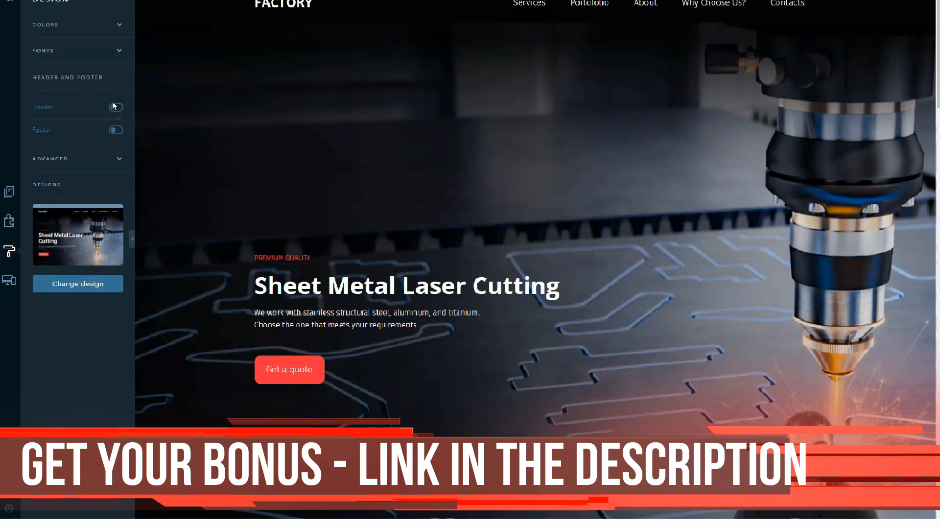
left_click(118, 158)
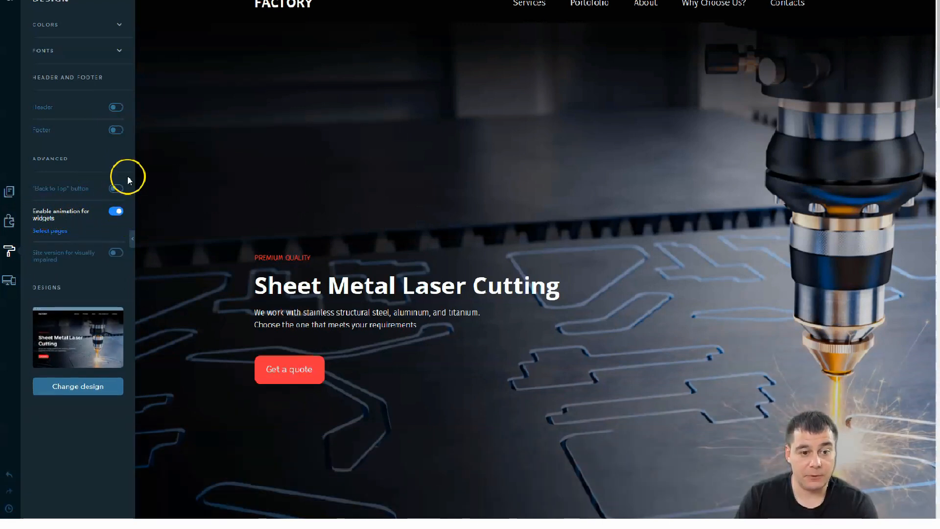
left_click(118, 159)
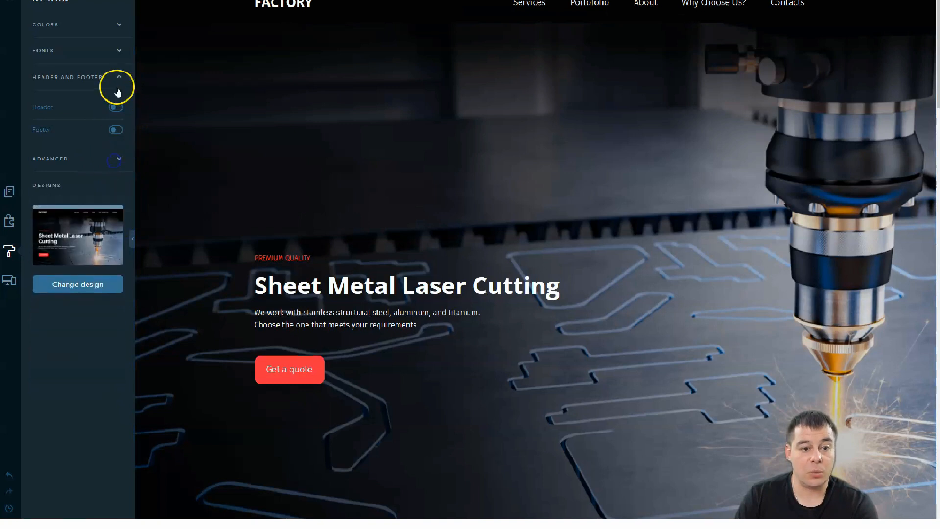
left_click(118, 80)
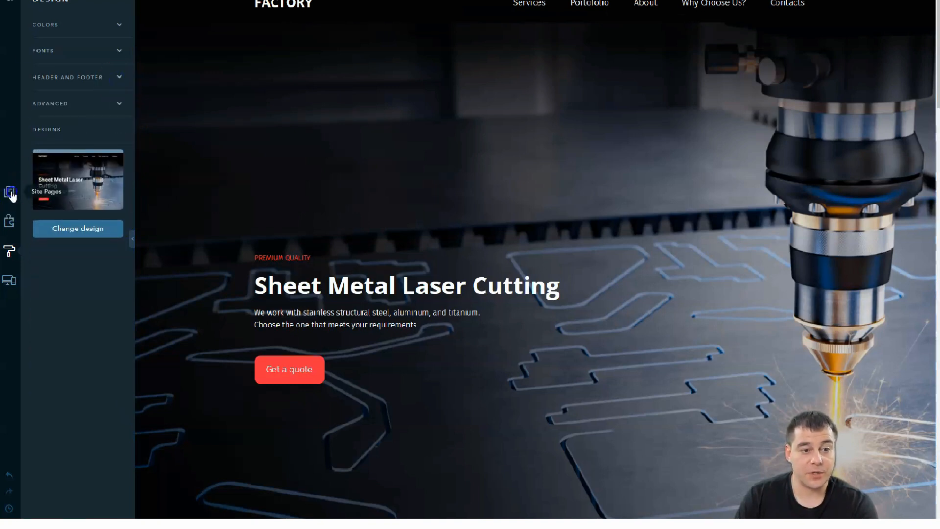
- Display the list of site pages and review the Home page's content from beginning to end
left_click(11, 193)
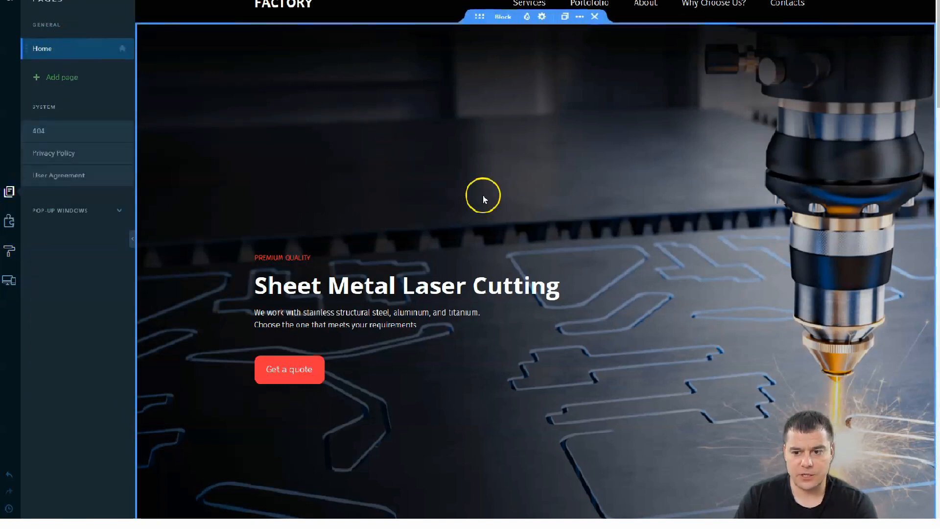
scroll(490, 192, "down", 5)
scroll(490, 190, "down", 20)
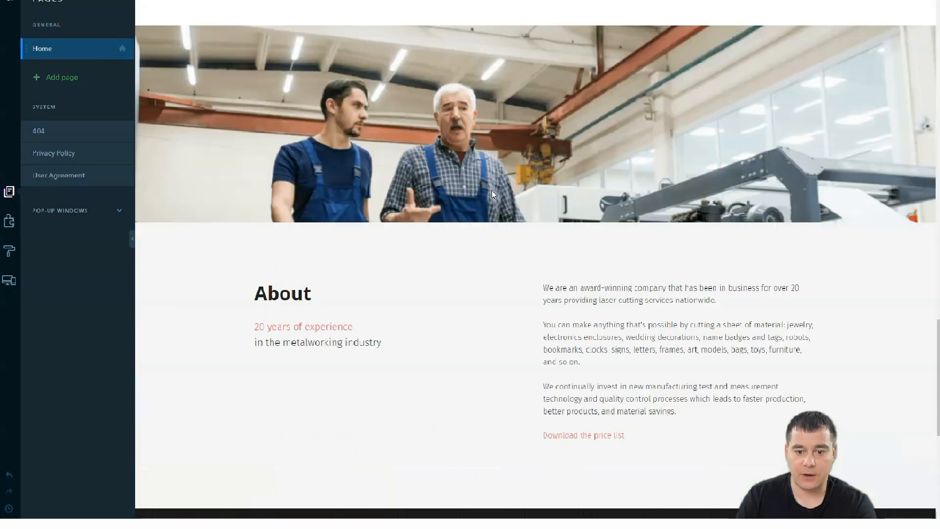
scroll(492, 193, "down", 10)
left_click(402, 182)
scroll(399, 181, "up", 20)
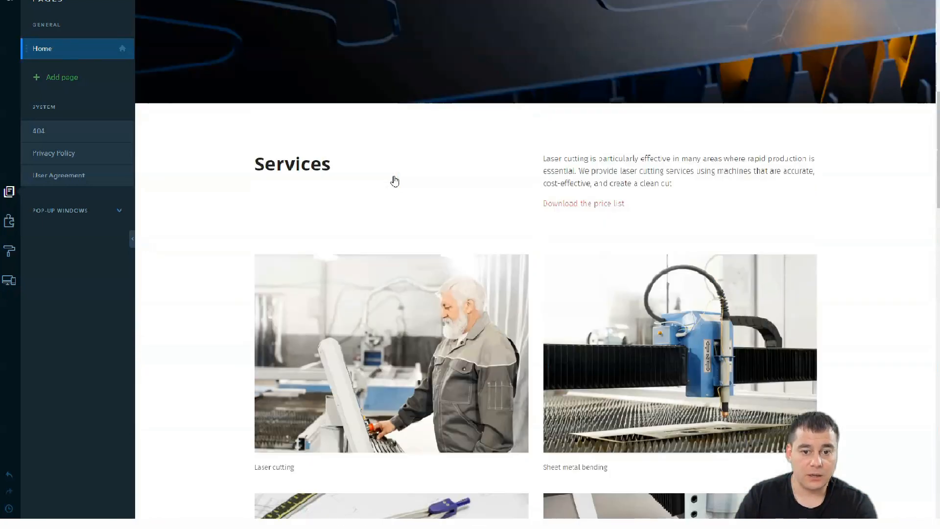
scroll(395, 181, "up", 10)
left_click(68, 53)
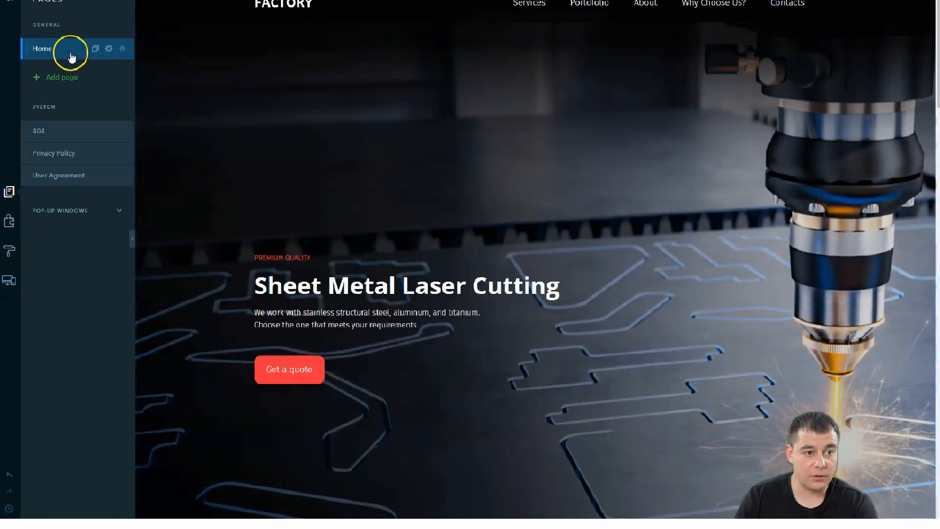
- Examine the options for adding pages, the system pages and the pop-up windows section
left_click(52, 78)
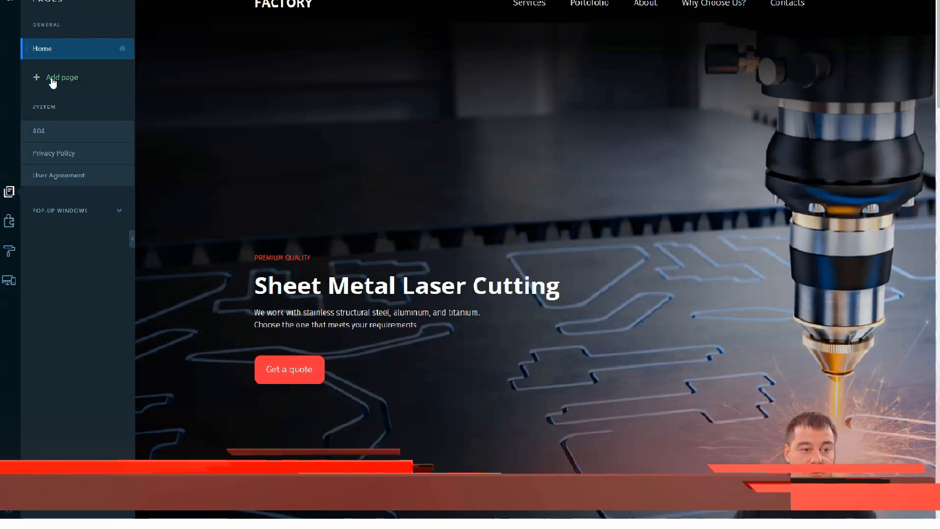
left_click(71, 78)
left_click(64, 129)
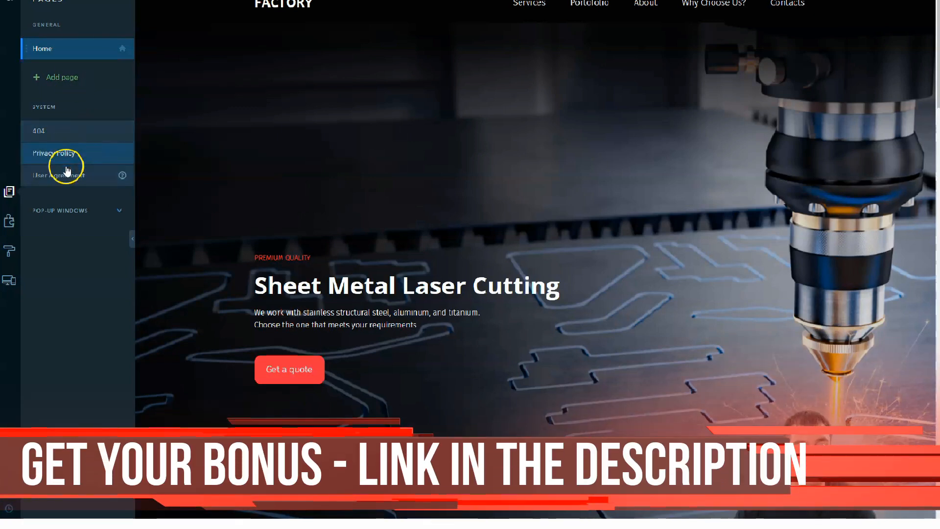
left_click(81, 211)
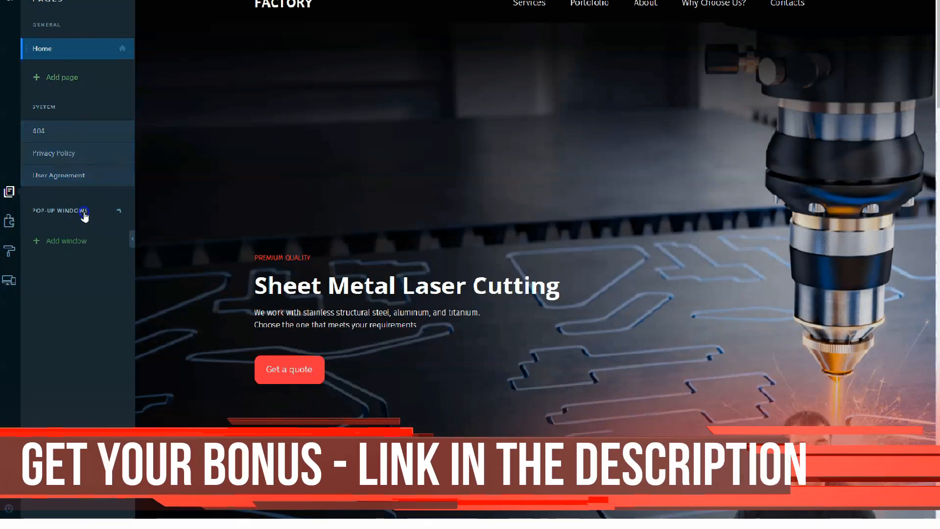
left_click(63, 238)
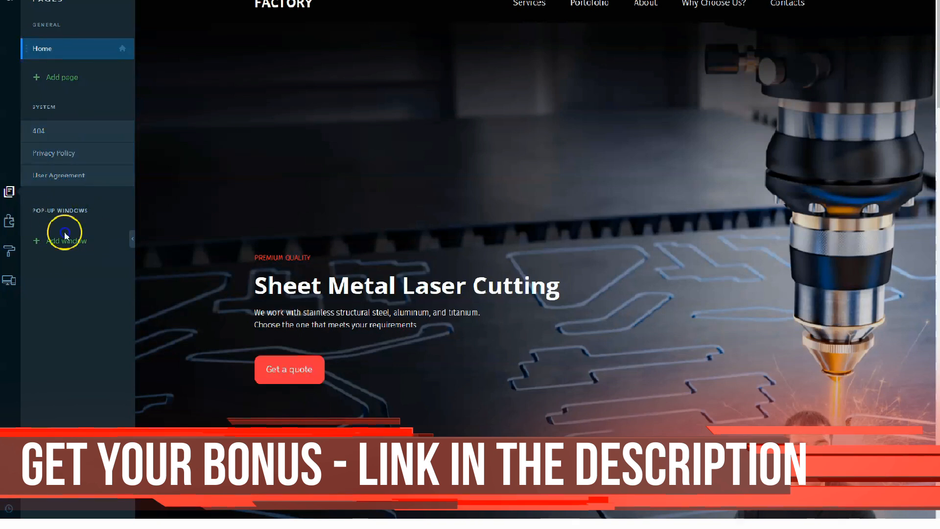
left_click(69, 244)
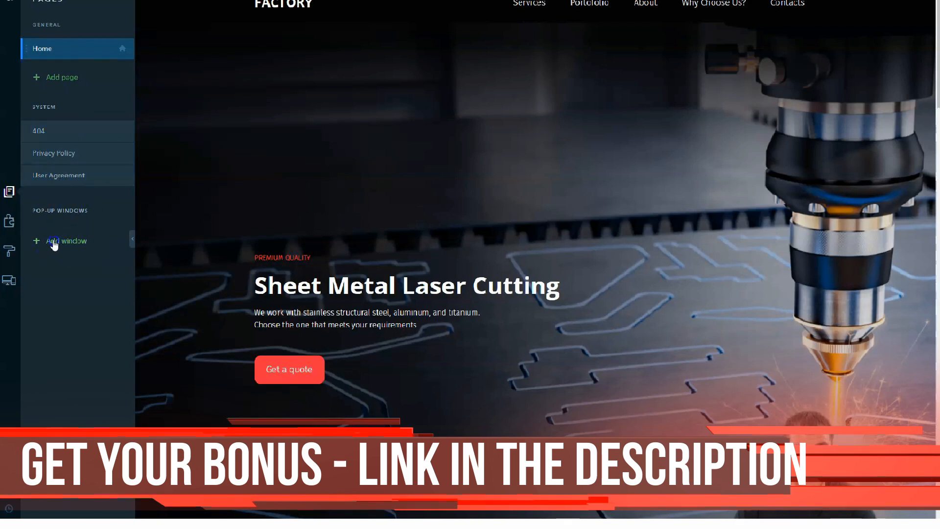
- Show the widget library and inspect the editing controls of the Home page's main banner and header blocks
left_click(10, 223)
left_click(469, 164)
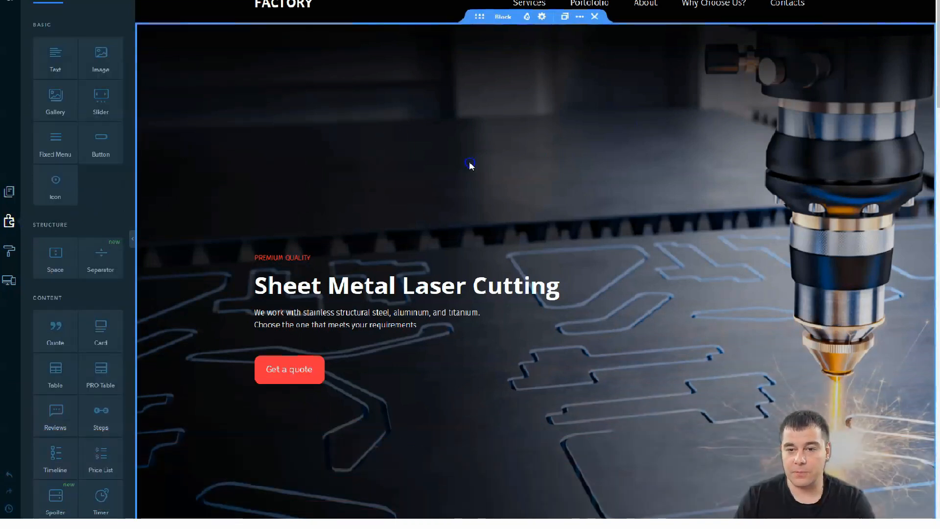
left_click(417, 11)
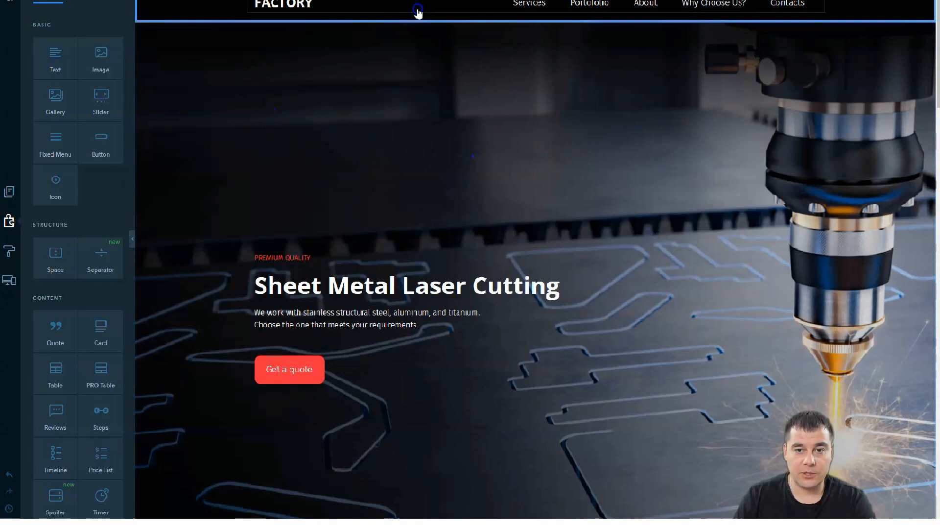
left_click(411, 157)
left_click(418, 22)
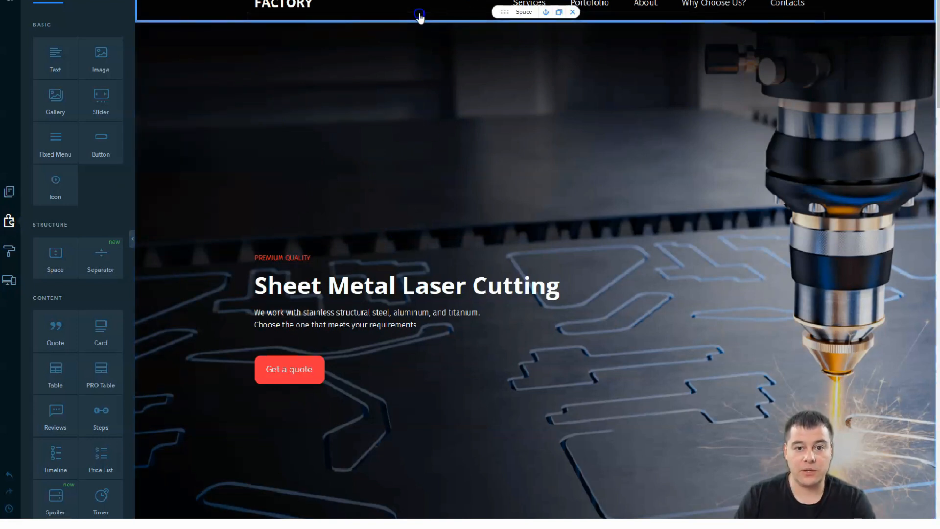
- Move the custom metal products block with the Get a quote button so that it follows the Portfolio block
scroll(409, 105, "down", 1)
scroll(411, 109, "down", 10)
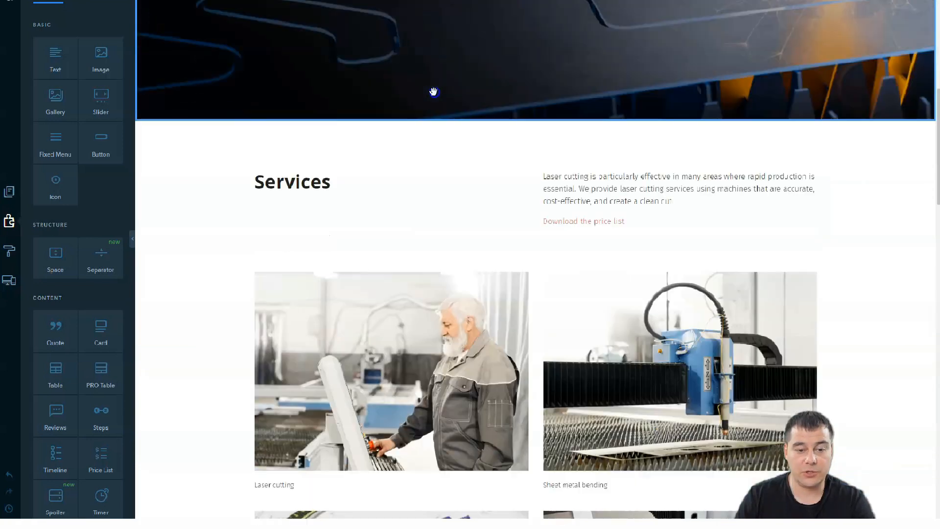
left_click(358, 88)
scroll(252, 122, "down", 9)
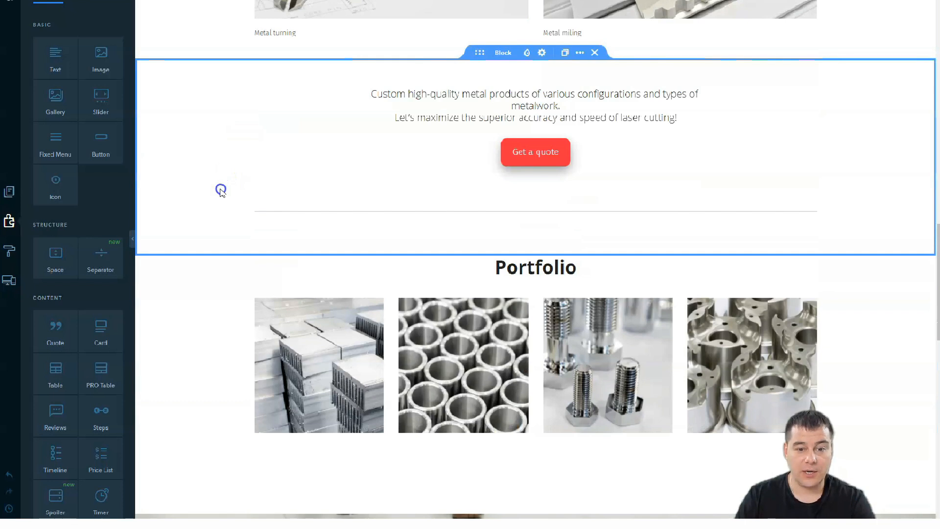
scroll(224, 252, "up", 1)
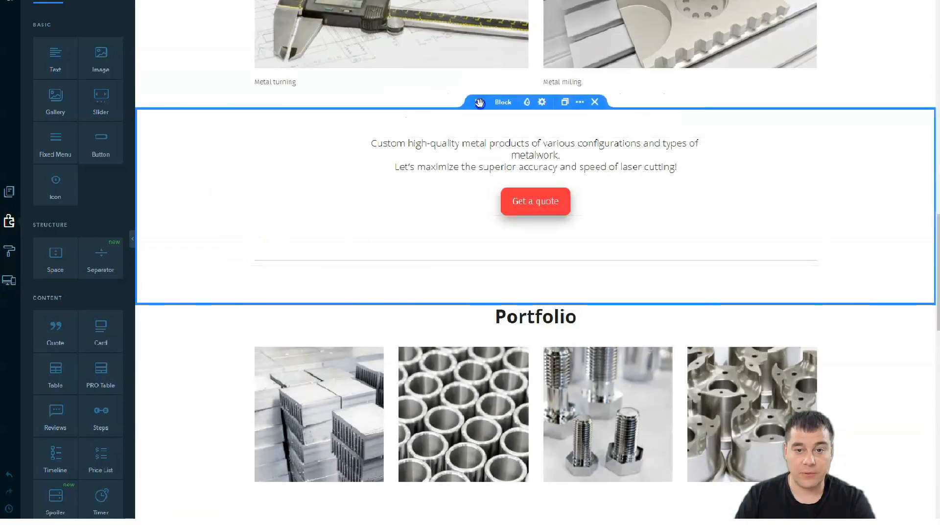
left_click_drag(487, 139, 563, 337)
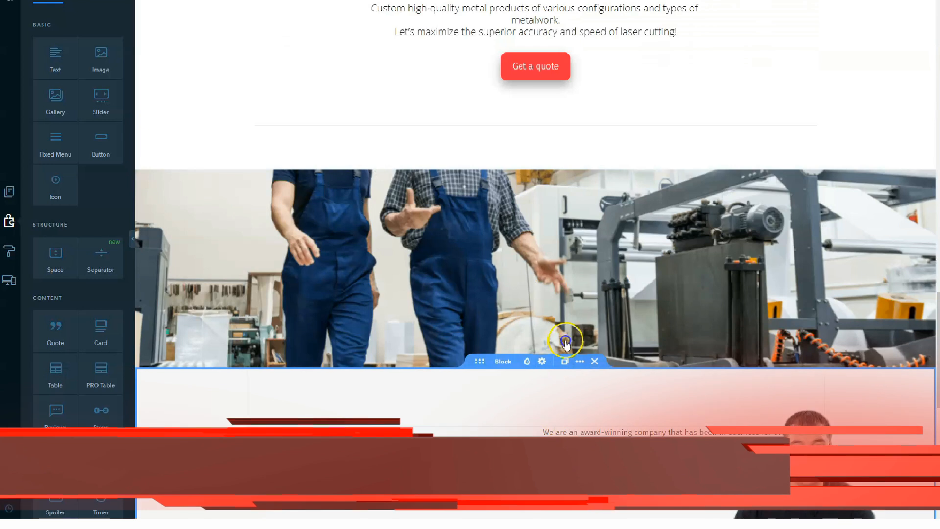
- Delete the custom metal products block with the Get a quote button that follows the Portfolio block
scroll(561, 240, "up", 5)
scroll(556, 231, "up", 3)
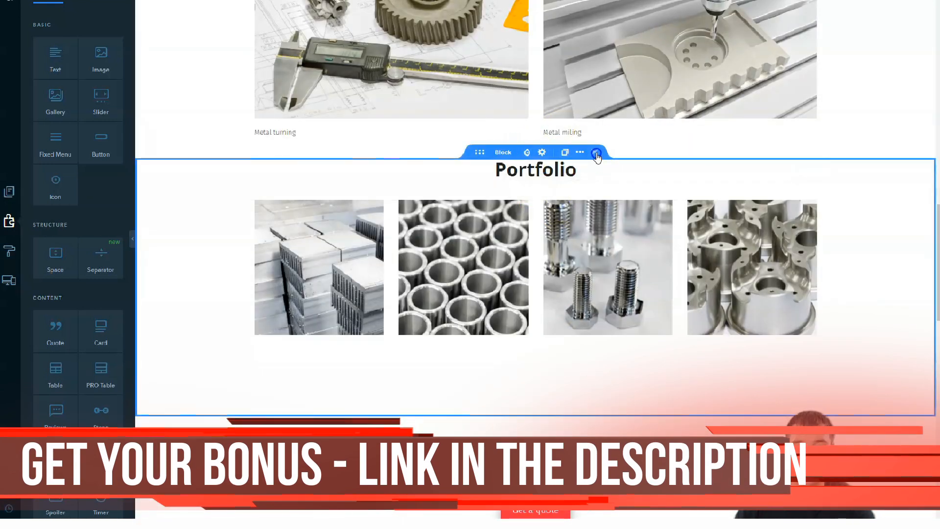
scroll(622, 407, "down", 3)
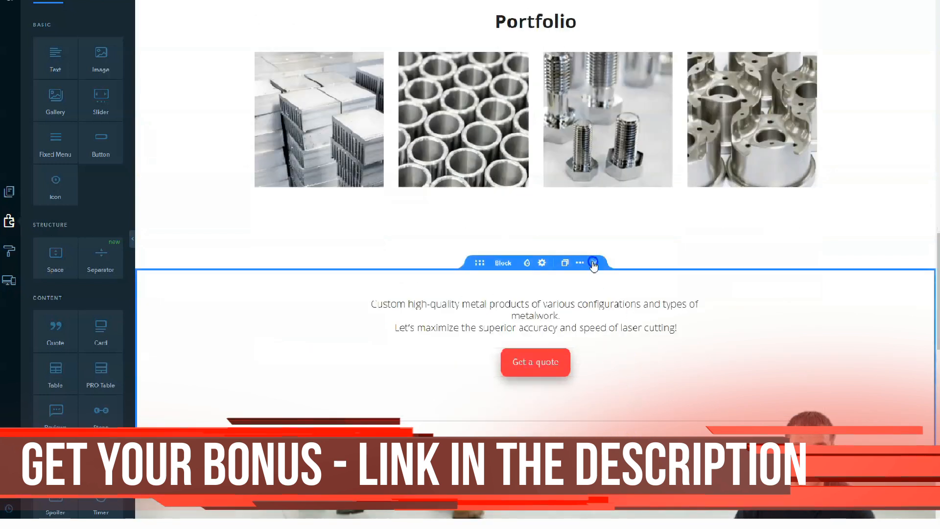
left_click(595, 265)
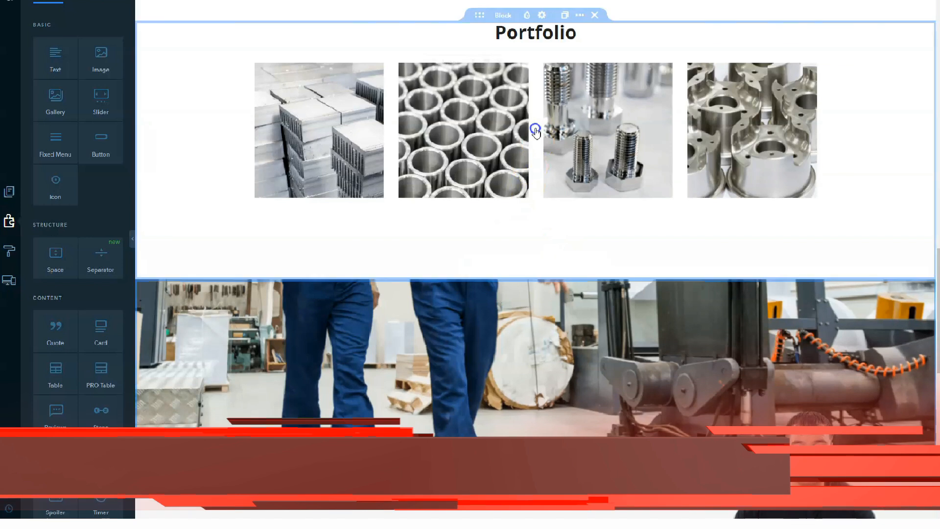
- Examine the additional actions available for the Services block
scroll(536, 137, "down", 10)
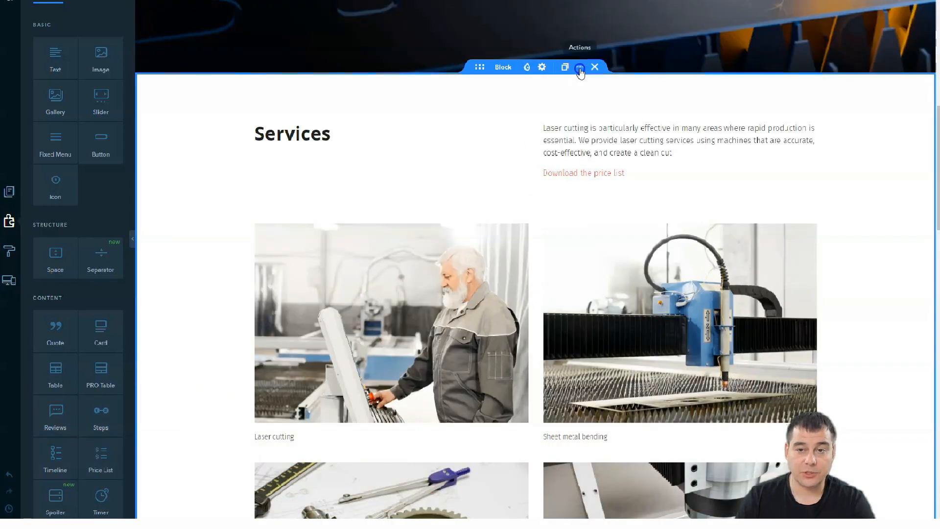
left_click(579, 68)
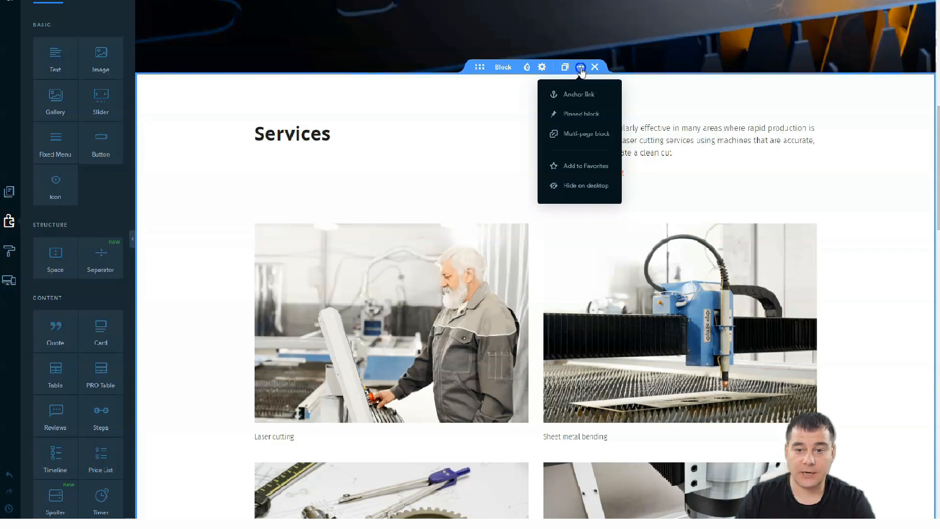
scroll(430, 130, "up", 10)
scroll(429, 133, "up", 1)
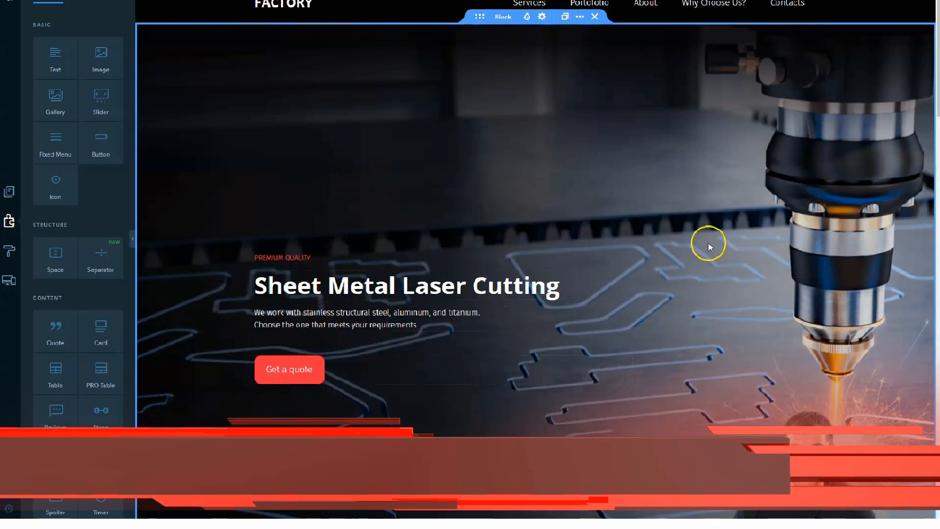
- Examine the structure, height and alignment settings of the Sheet Metal Laser Cutting banner block
scroll(571, 266, "down", 5)
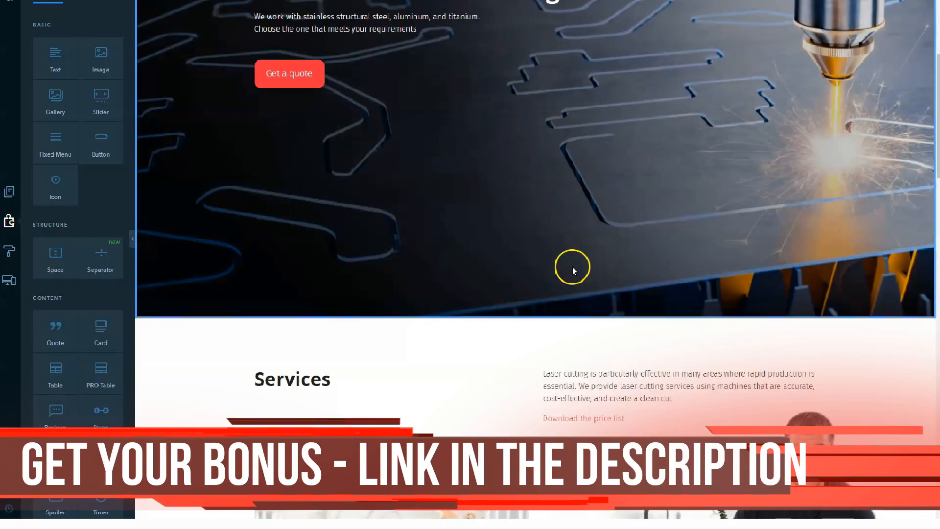
scroll(466, 257, "up", 5)
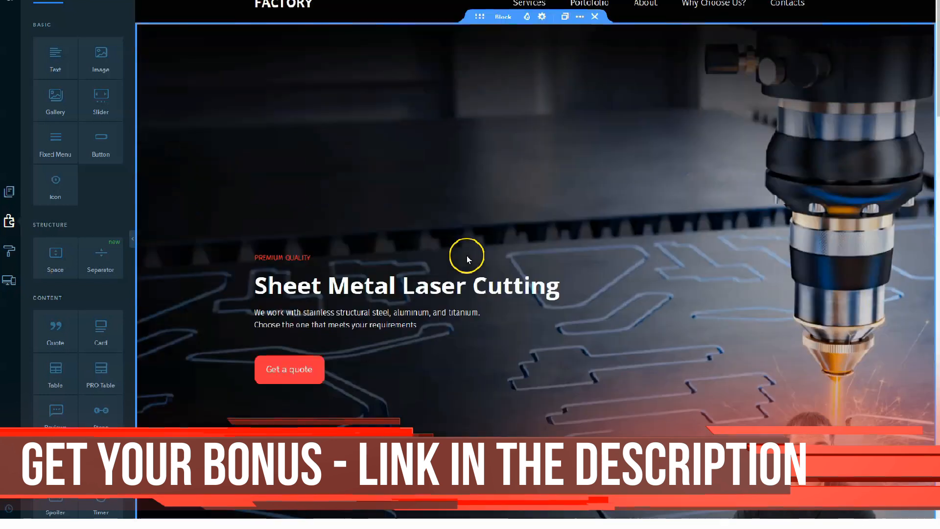
left_click(541, 18)
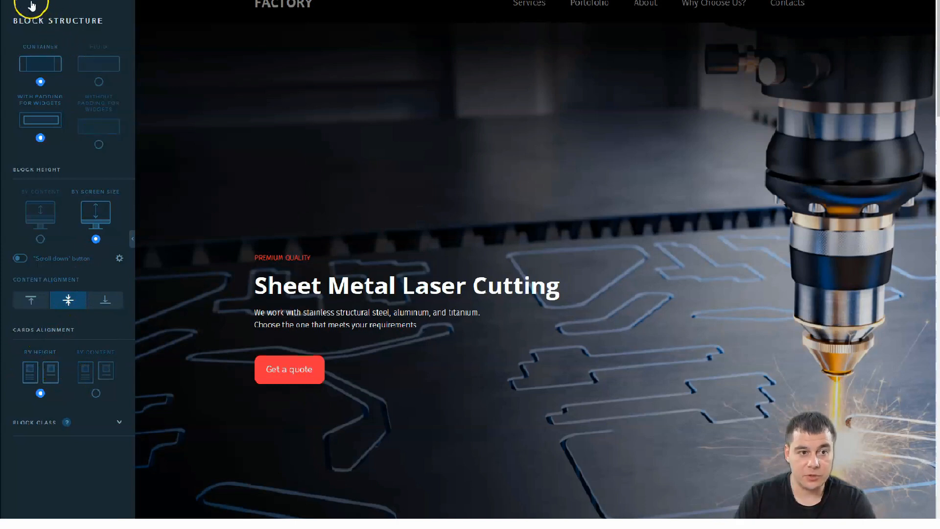
left_click(284, 103)
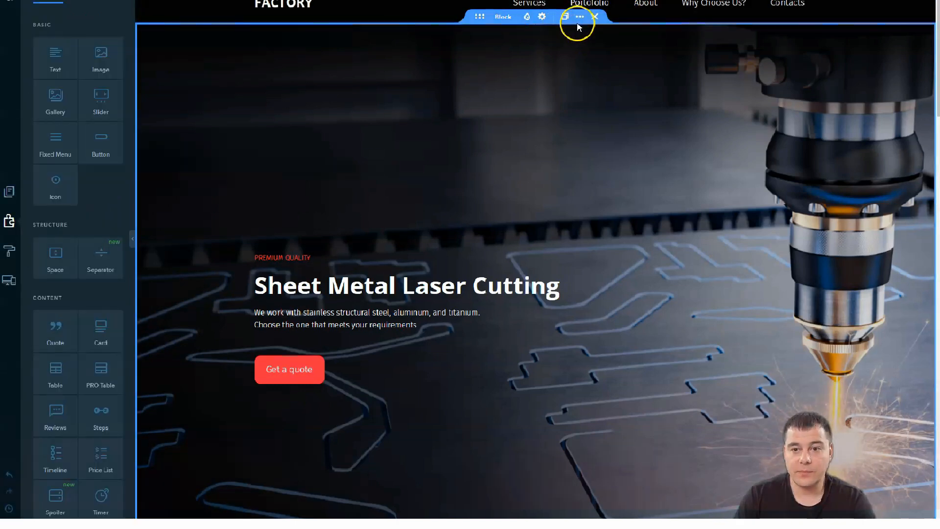
- Start replacing the banner block's background image and browse the themed pictures in the image library
left_click(527, 17)
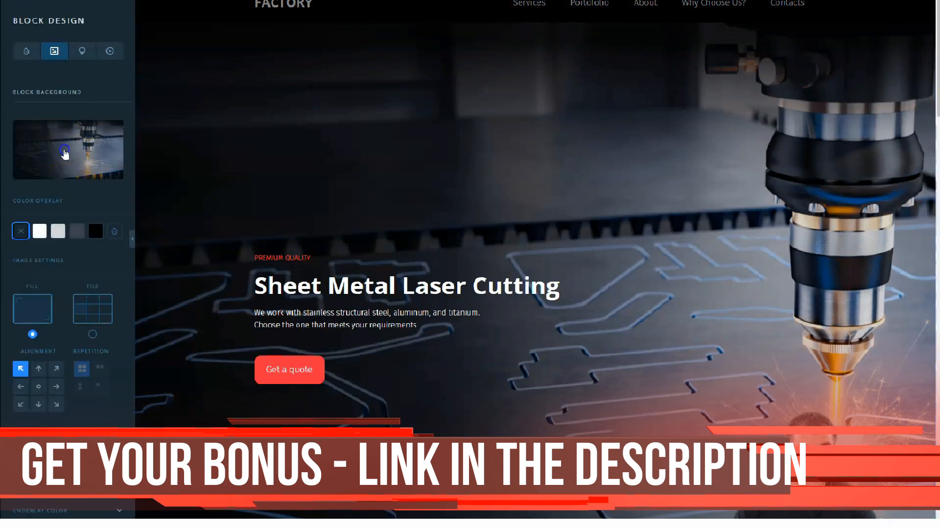
left_click(65, 153)
left_click(369, 166)
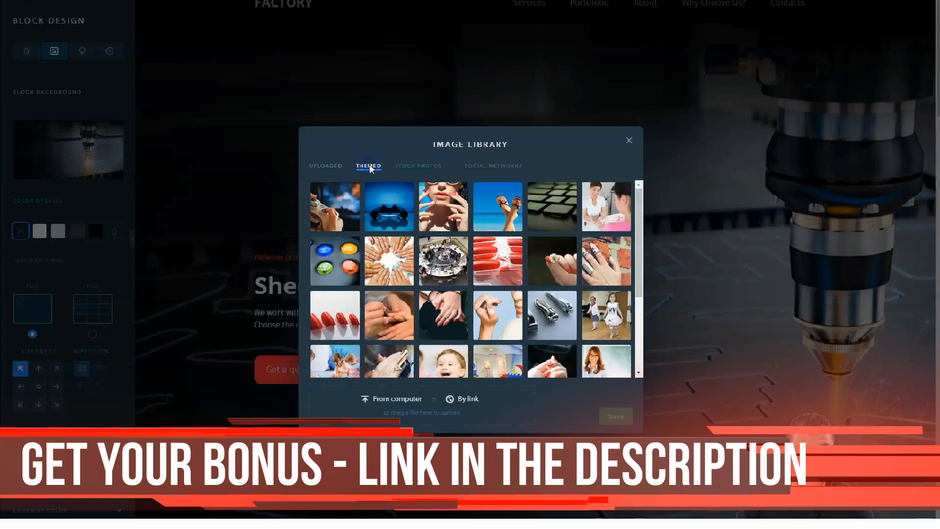
scroll(538, 247, "down", 5)
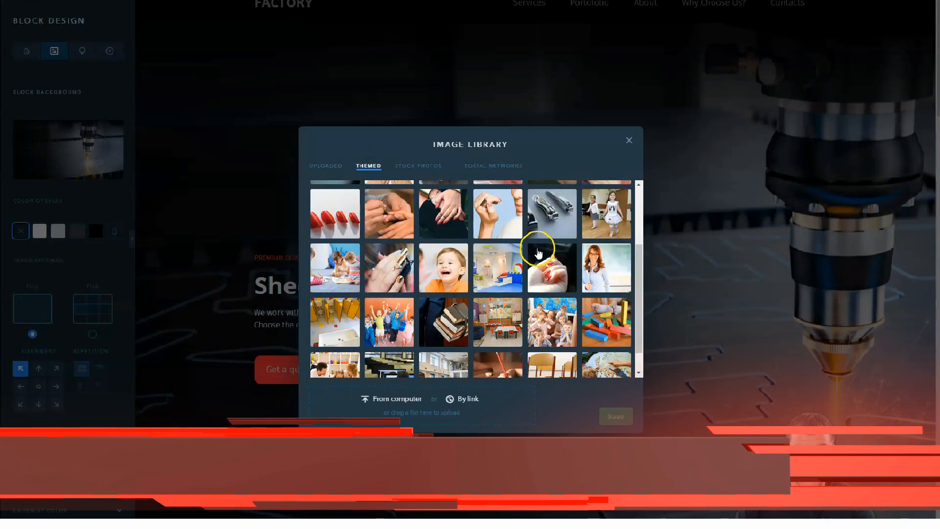
scroll(538, 250, "down", 8)
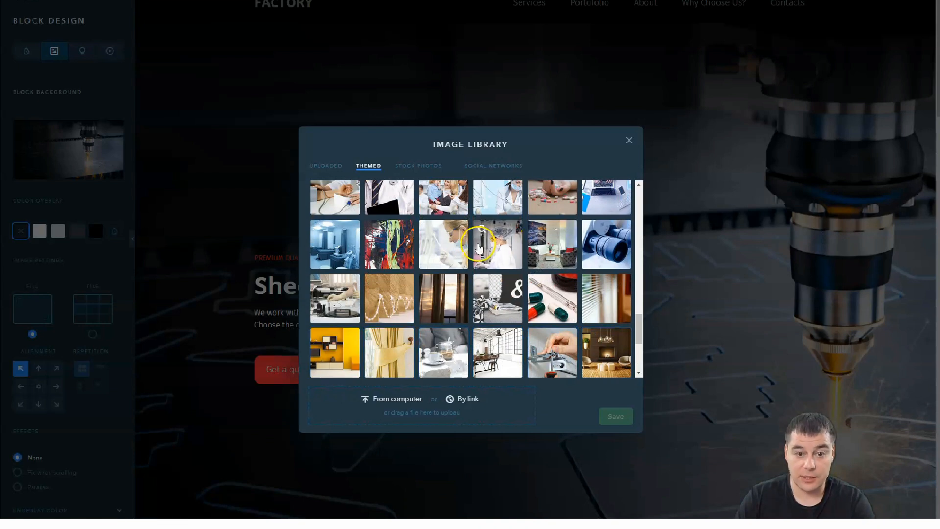
scroll(465, 250, "down", 3)
left_click(500, 256)
scroll(500, 256, "down", 12)
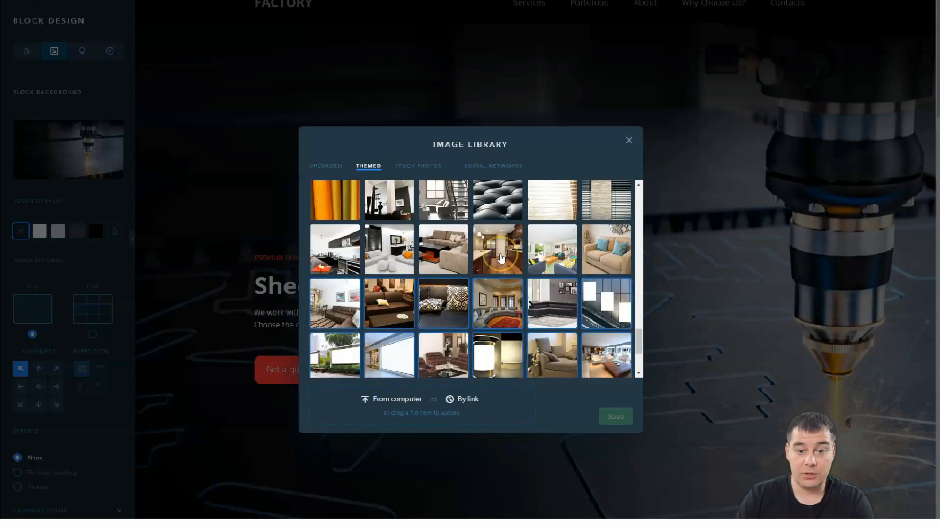
scroll(501, 256, "down", 1)
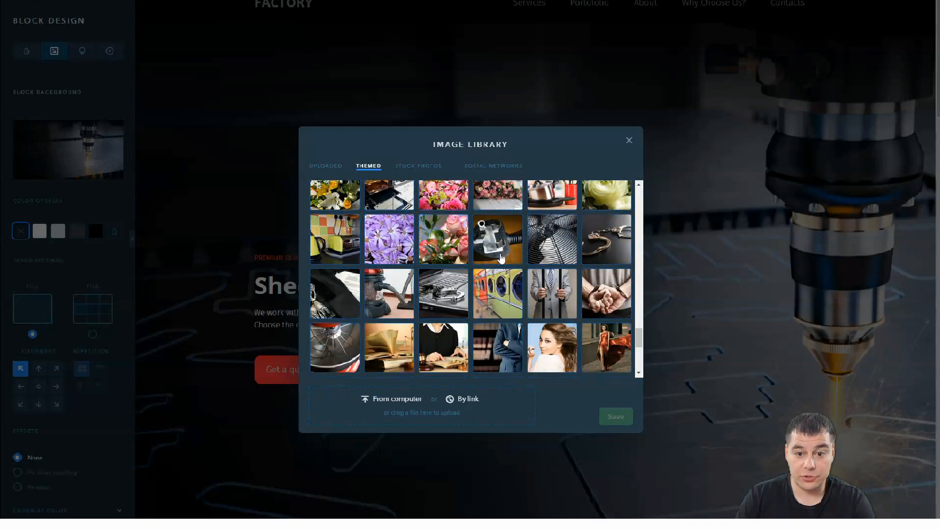
scroll(510, 248, "down", 3)
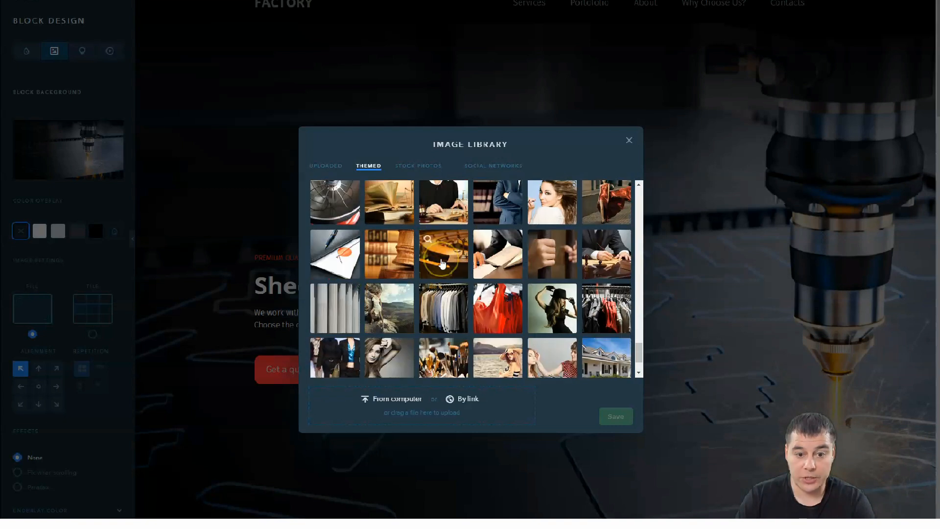
scroll(442, 263, "down", 6)
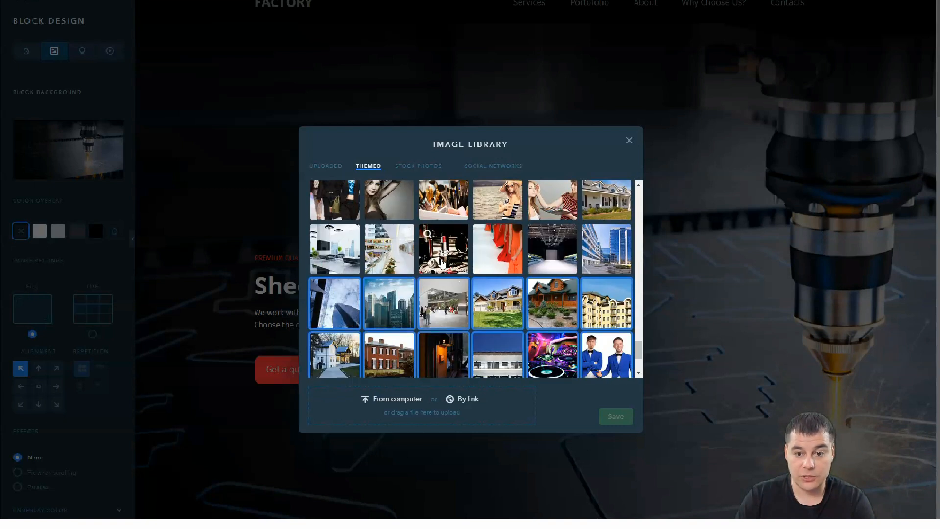
scroll(442, 263, "down", 5)
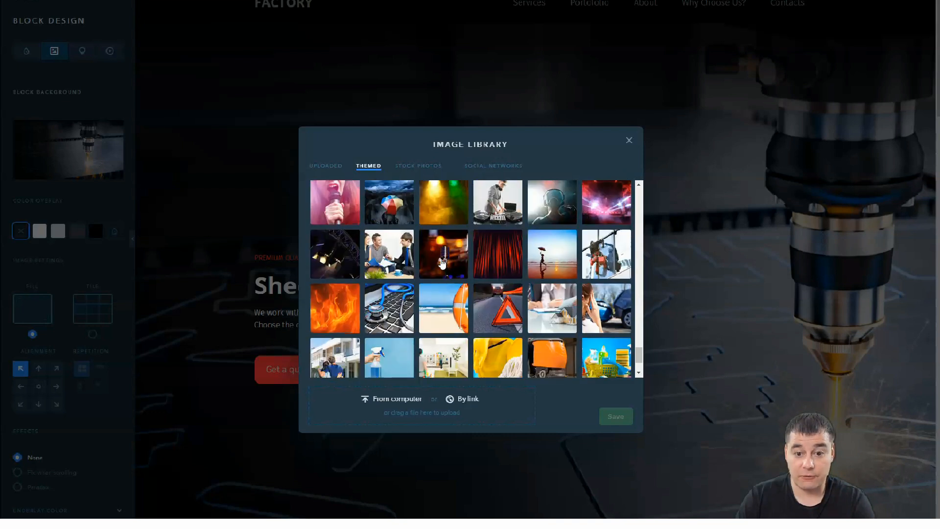
scroll(442, 264, "down", 2)
scroll(442, 264, "down", 2)
left_click(496, 228)
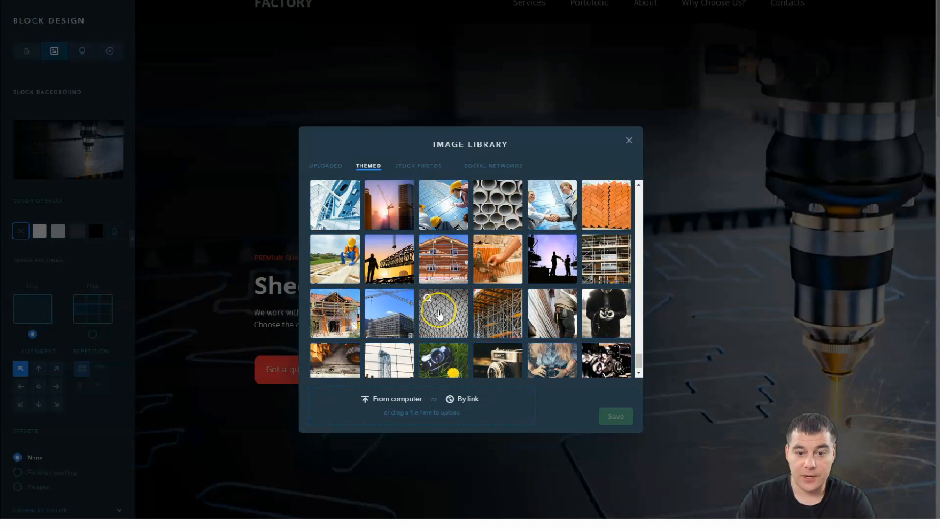
scroll(441, 294, "down", 2)
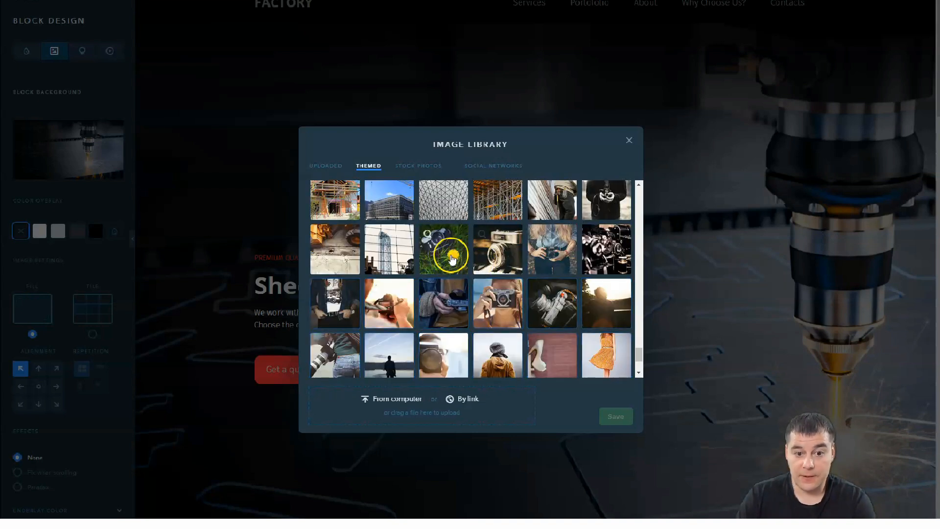
scroll(460, 242, "down", 8)
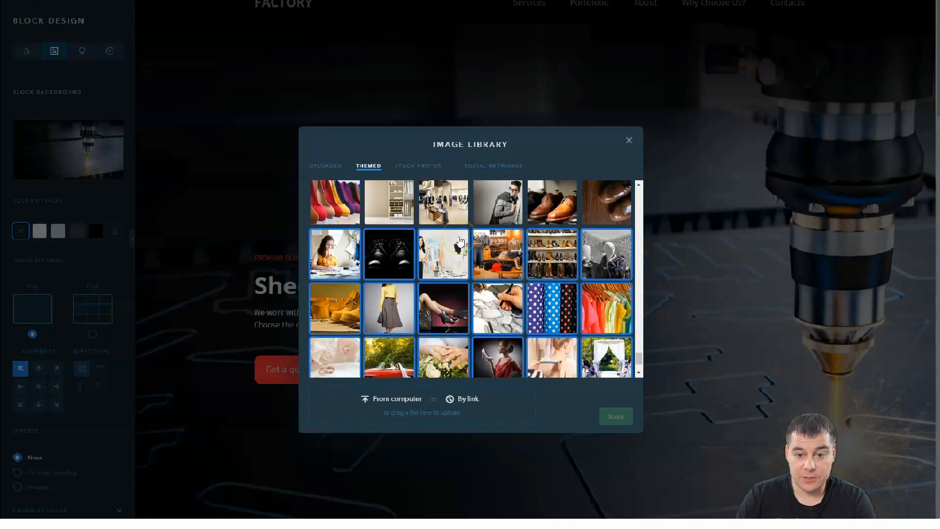
scroll(454, 240, "down", 10)
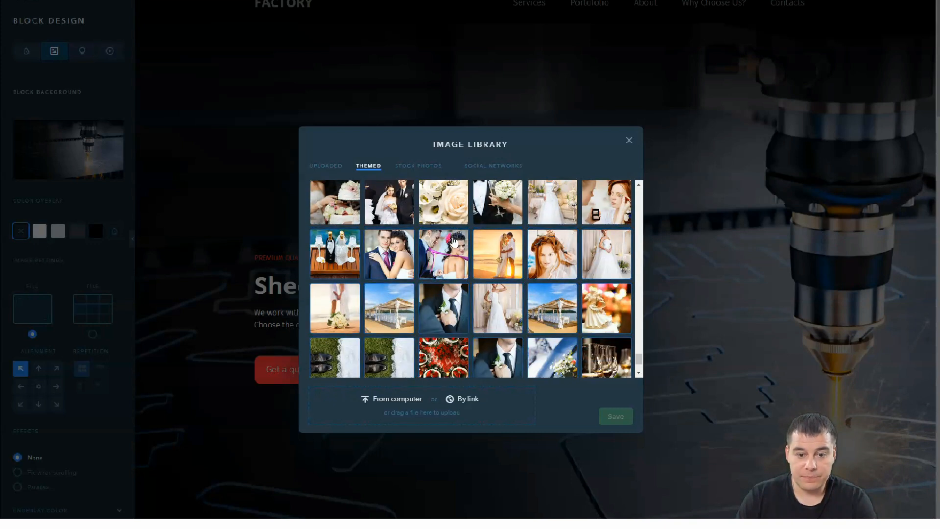
scroll(453, 240, "down", 10)
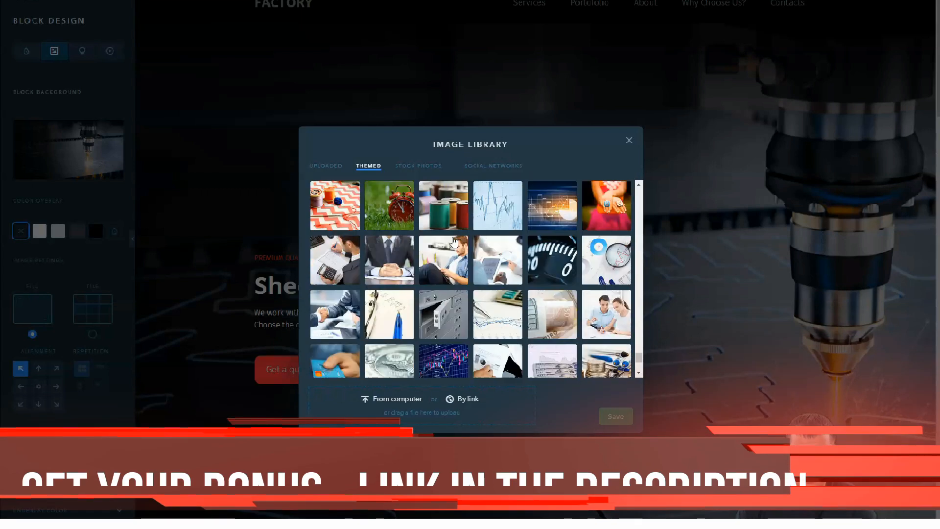
left_click(548, 212)
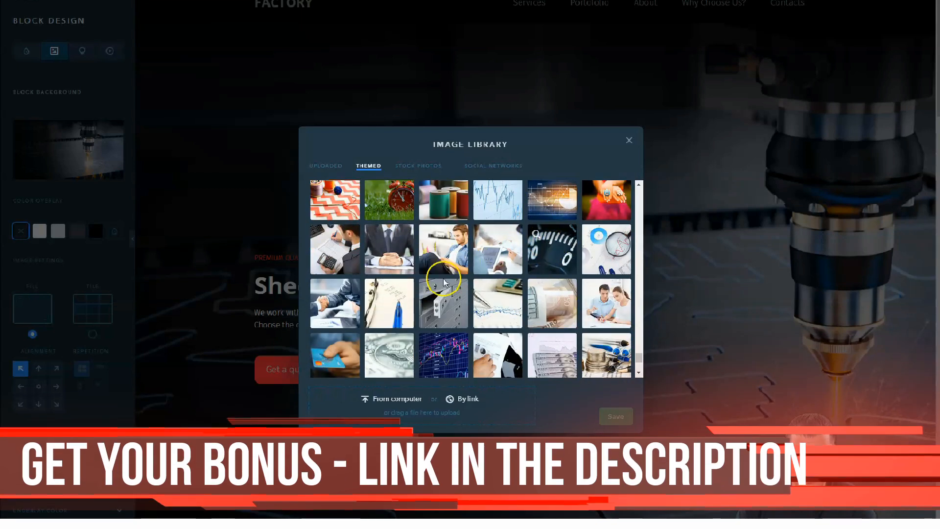
scroll(443, 272, "up", 3)
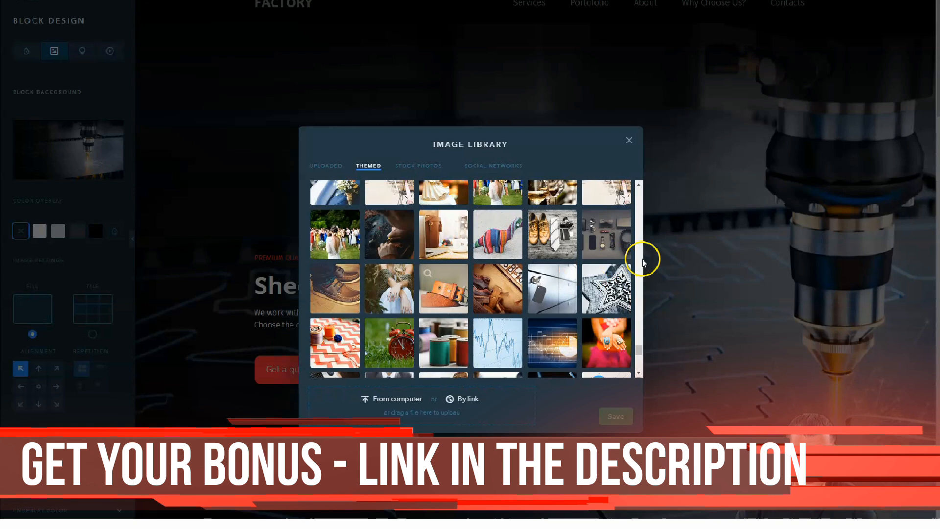
scroll(487, 250, "down", 3)
scroll(488, 251, "down", 3)
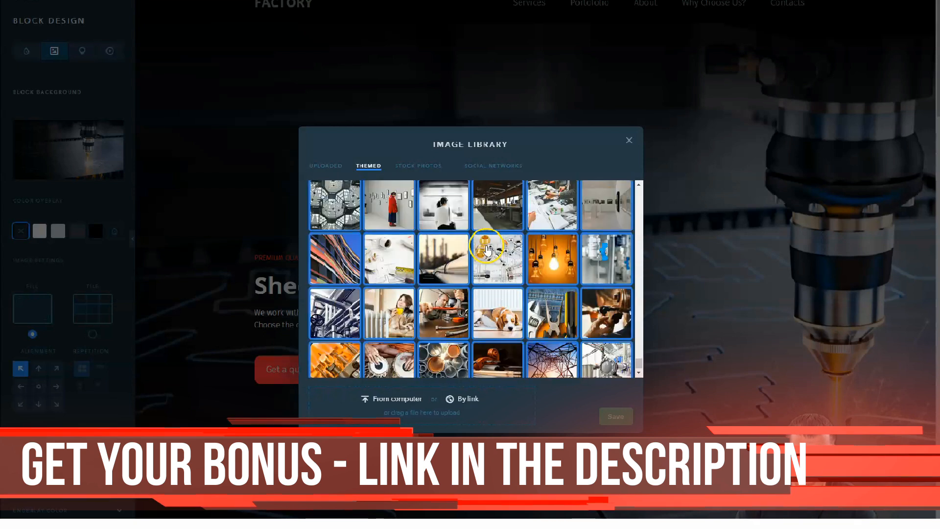
- Try several themed images and set the monochrome industrial pipes photo as the banner block's background
left_click(552, 269)
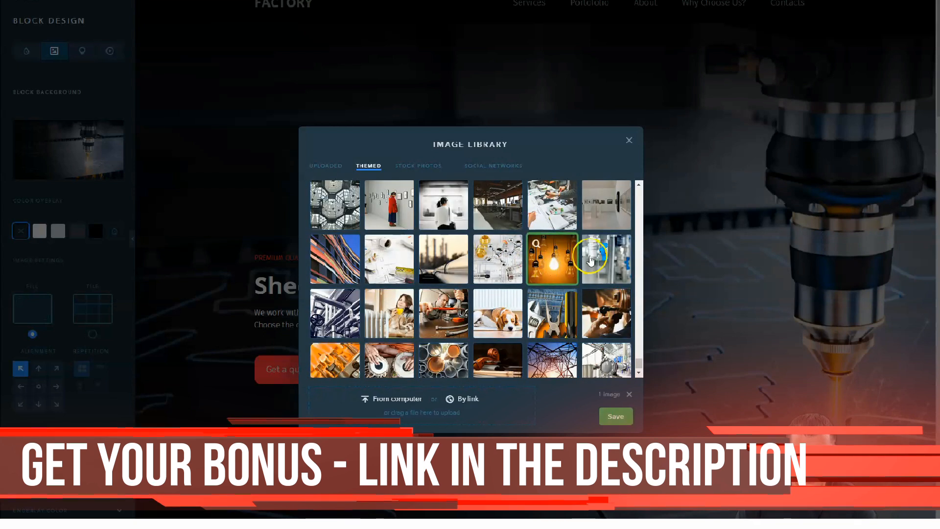
left_click(604, 258)
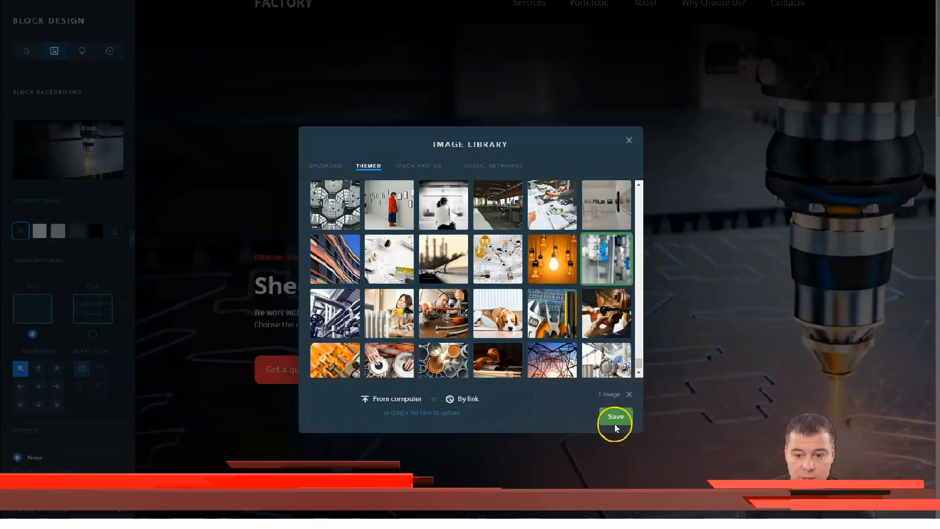
left_click(443, 259)
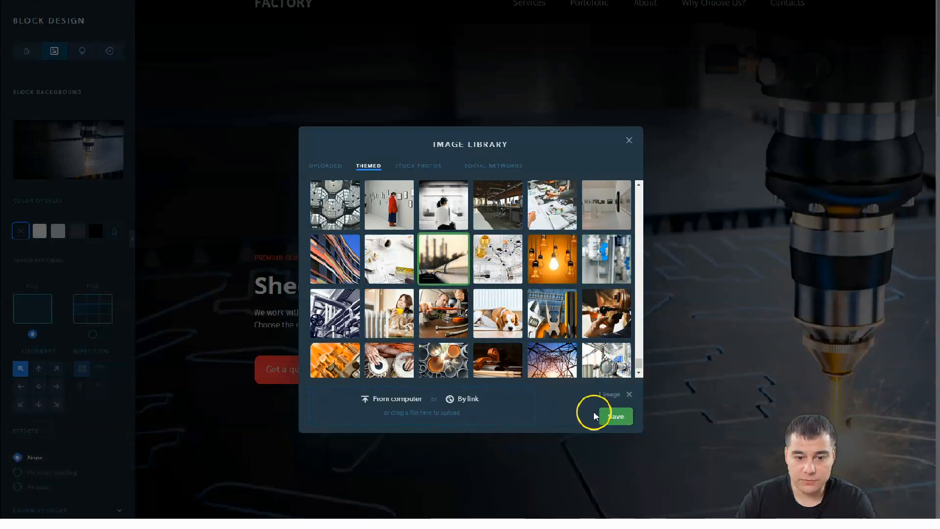
left_click(335, 314)
left_click(612, 413)
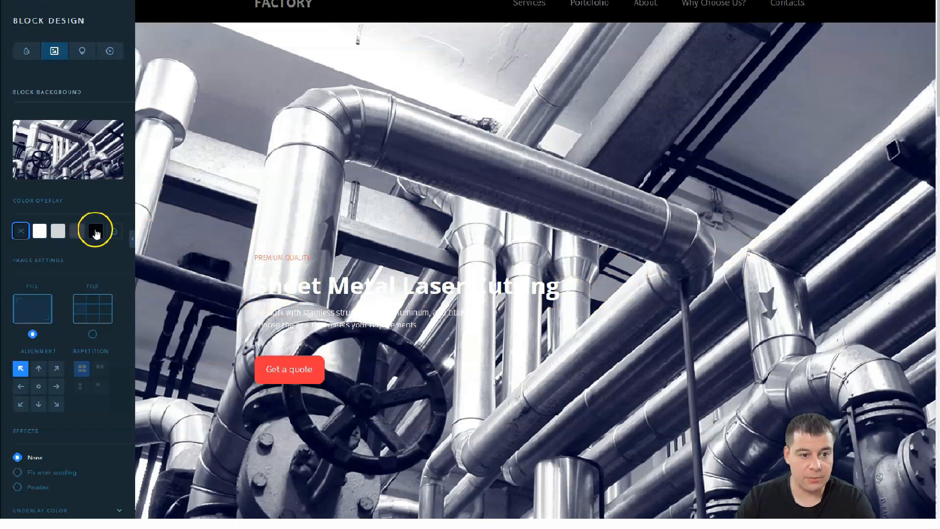
- Apply a black color overlay at 71% opacity to the banner block's background image
left_click(96, 233)
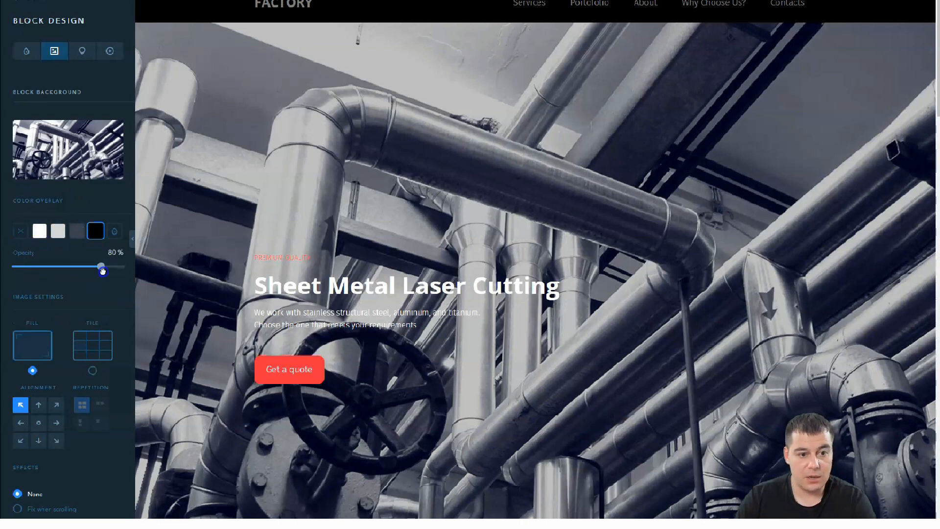
left_click_drag(103, 270, 107, 275)
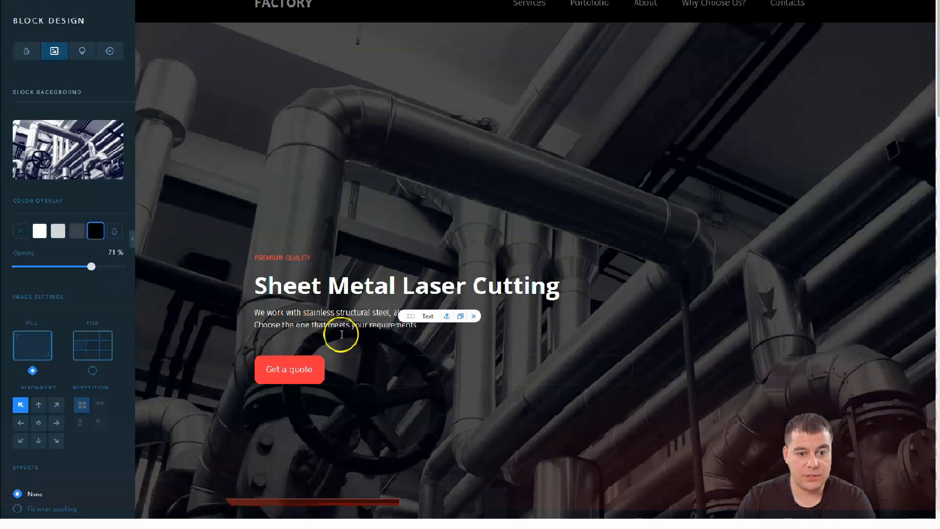
- Set the banner background's effect to Fix when scrolling, compare it with no effect while scrolling the page, and close the block design settings
left_click(17, 509)
scroll(571, 277, "down", 3)
scroll(570, 276, "up", 3)
scroll(571, 274, "down", 2)
scroll(571, 275, "up", 1)
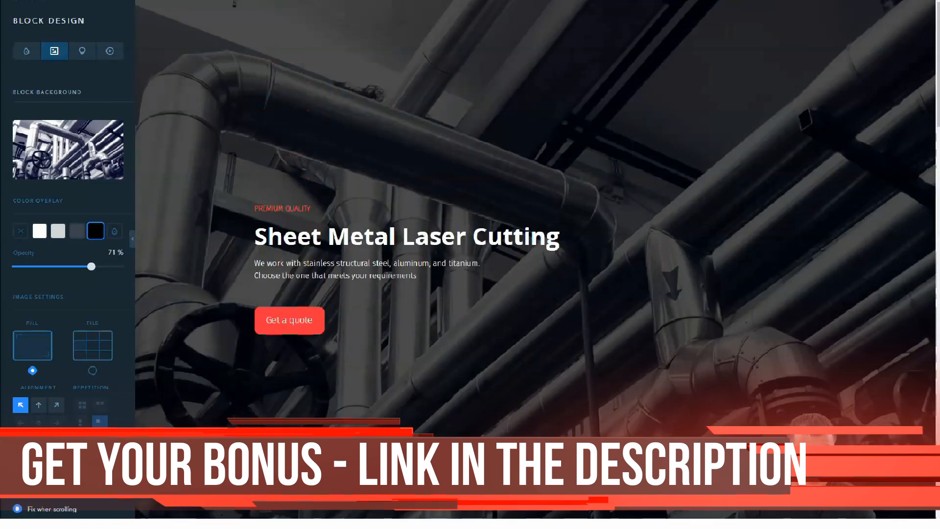
left_click(17, 509)
scroll(629, 200, "down", 4)
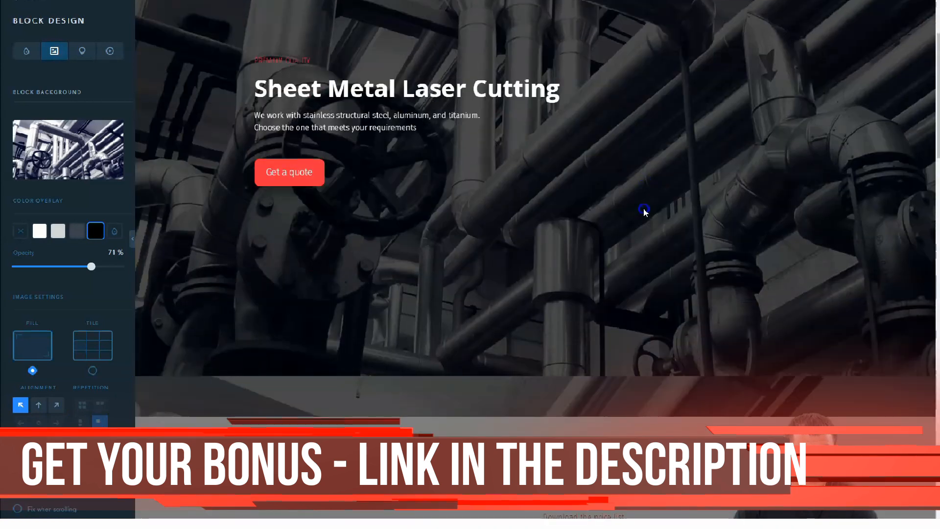
scroll(630, 200, "up", 5)
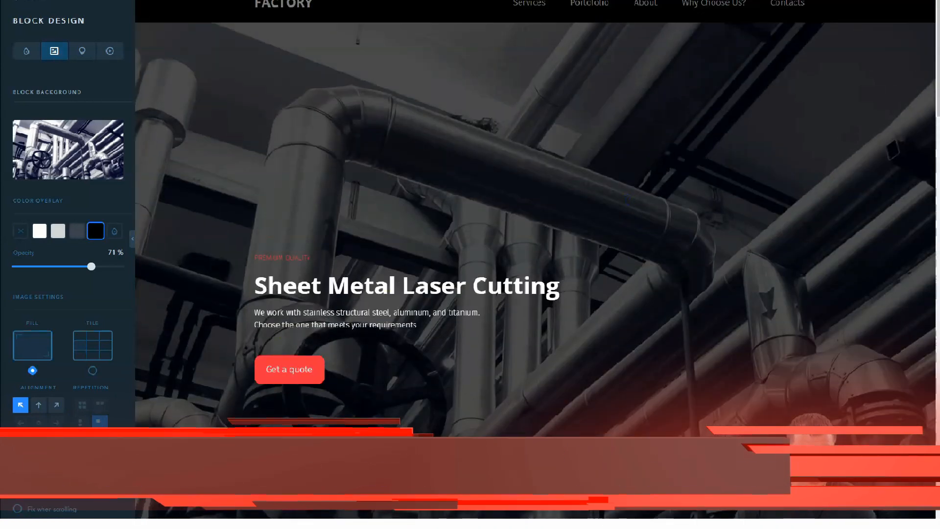
left_click(17, 509)
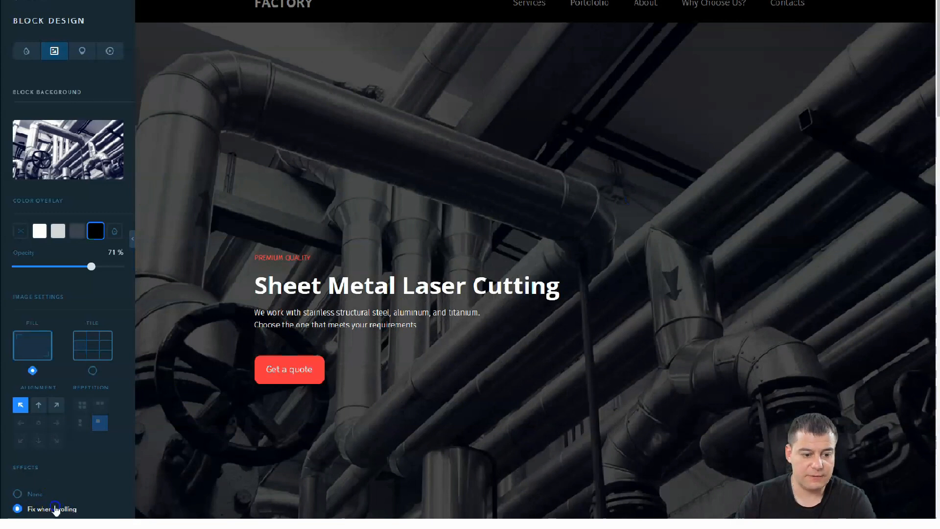
scroll(626, 247, "down", 3)
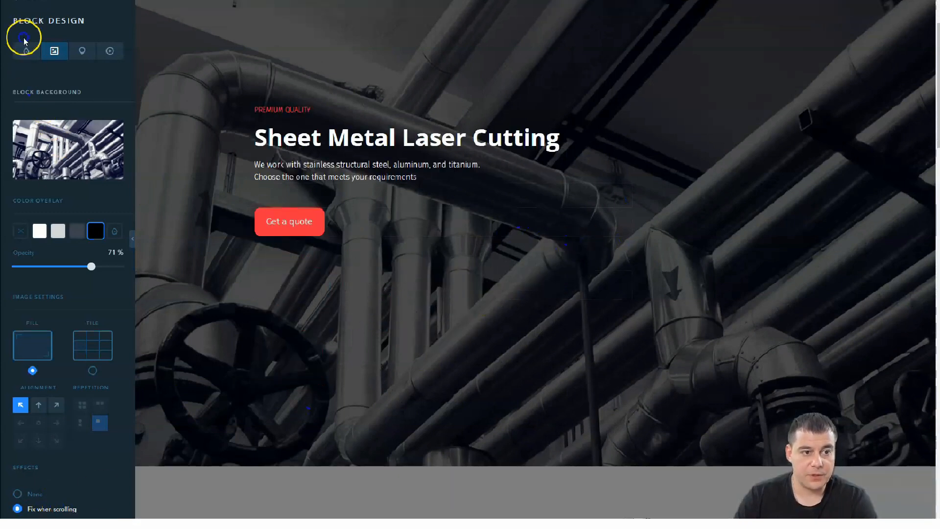
left_click(16, 4)
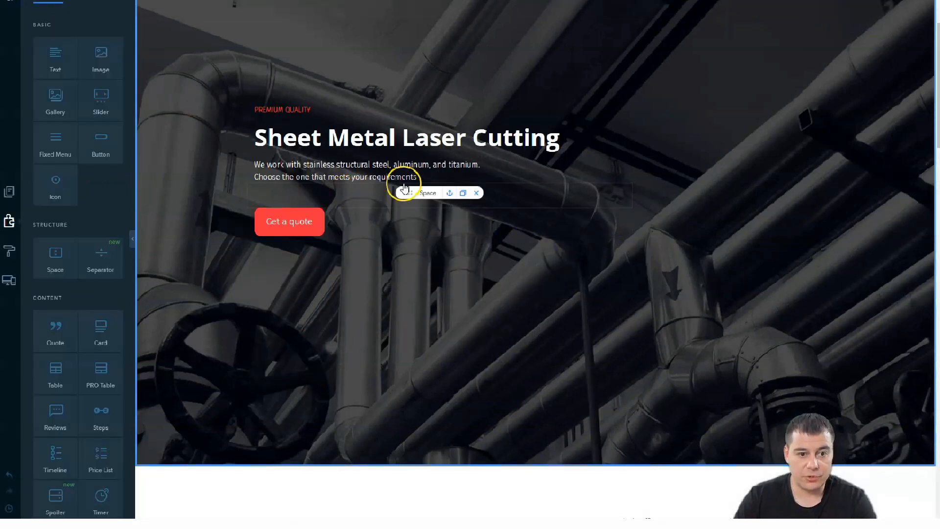
- Insert a blank block between the banner and the Services block and dismiss the onboarding overlay
scroll(497, 205, "down", 1)
scroll(489, 210, "down", 1)
scroll(645, 239, "up", 5)
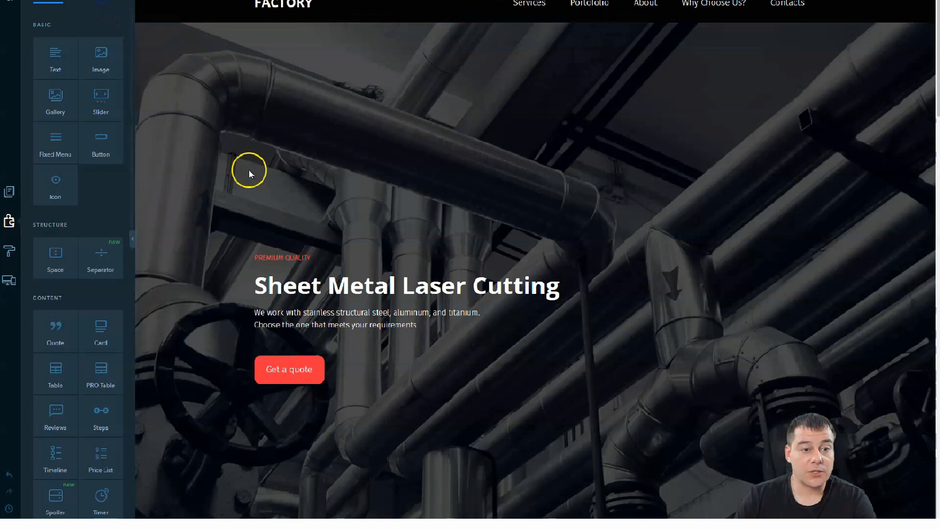
scroll(539, 301, "down", 4)
left_click_drag(59, 48, 524, 415)
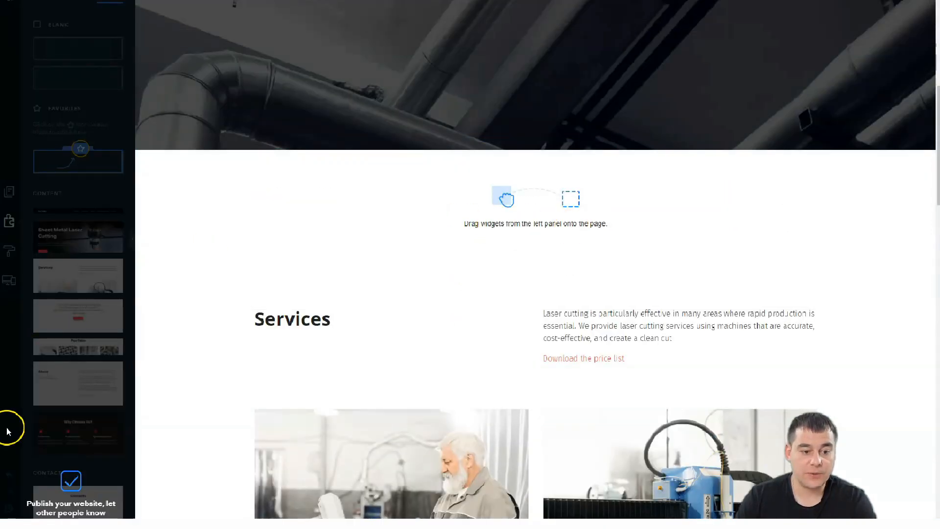
left_click(501, 225)
left_click(27, 119)
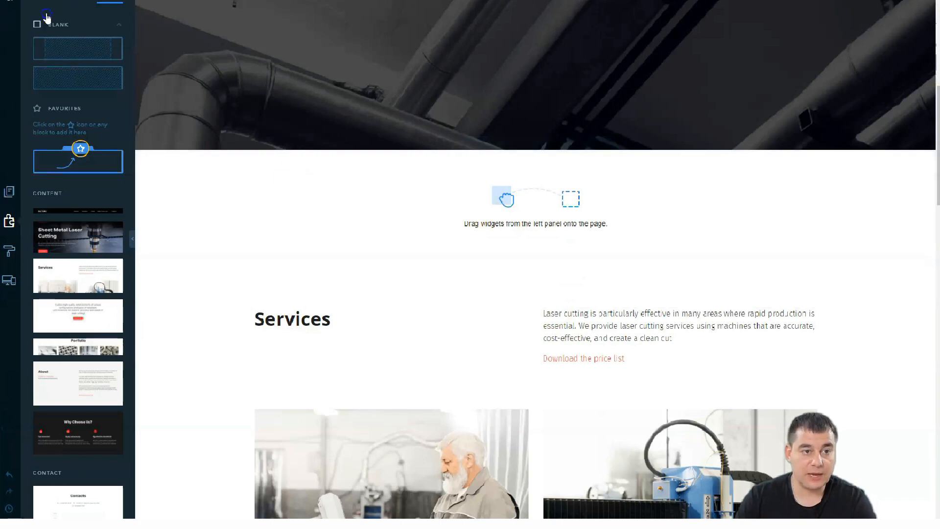
- Browse the available widgets and place a Video widget in the blank block
left_click(44, 1)
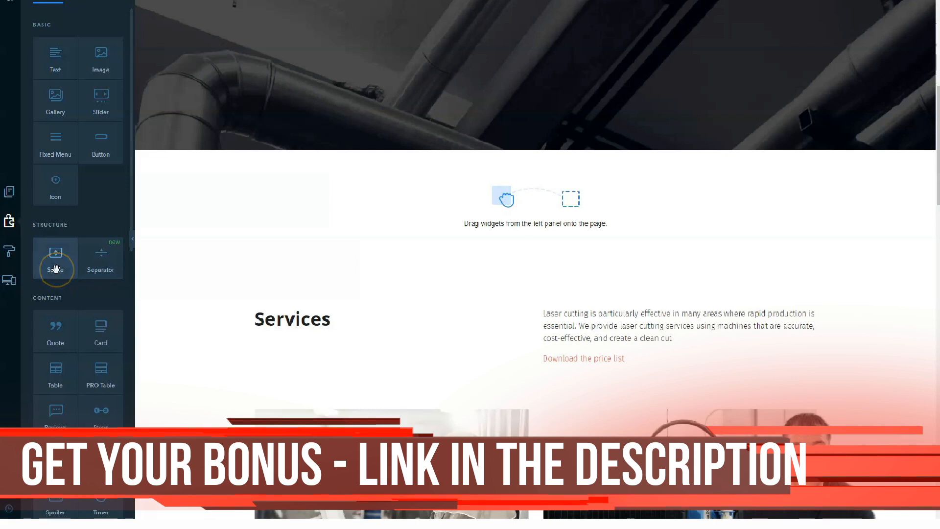
mouse_move(56, 269)
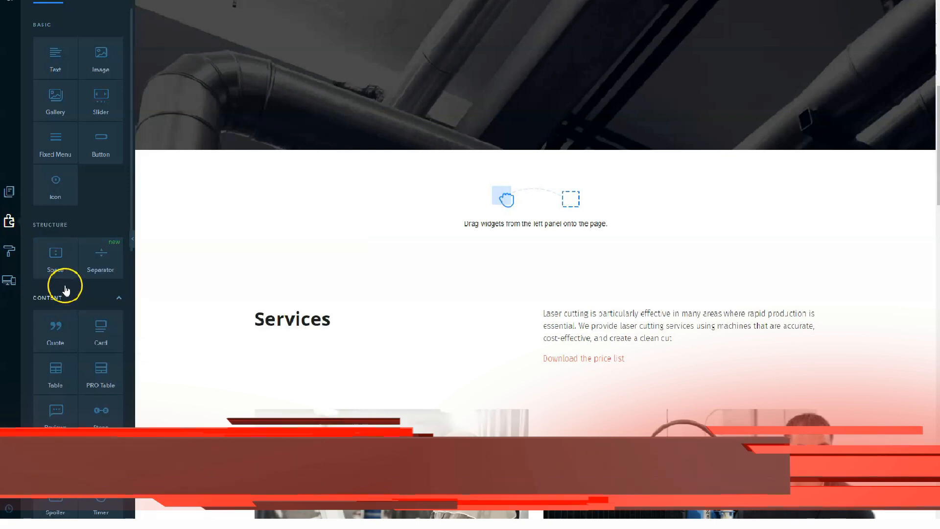
scroll(66, 290, "down", 2)
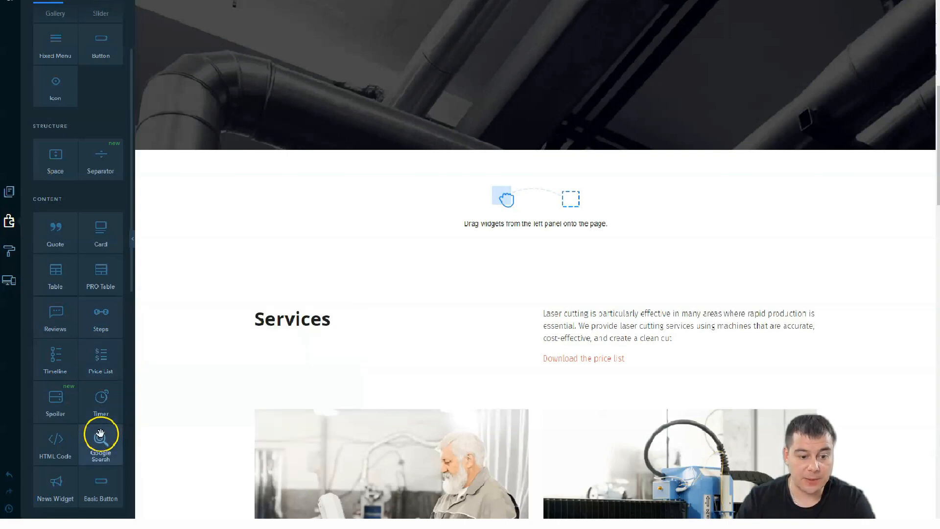
scroll(101, 435, "down", 4)
scroll(93, 177, "down", 5)
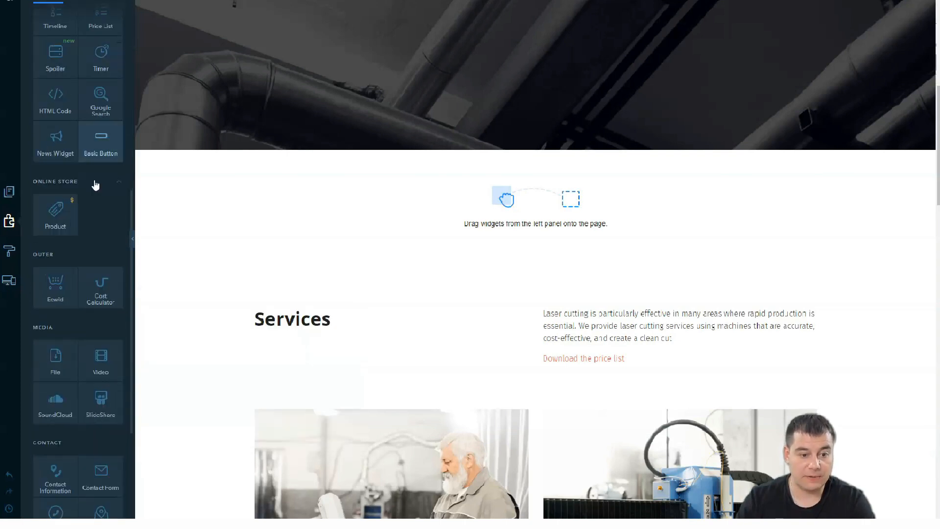
left_click(33, 256)
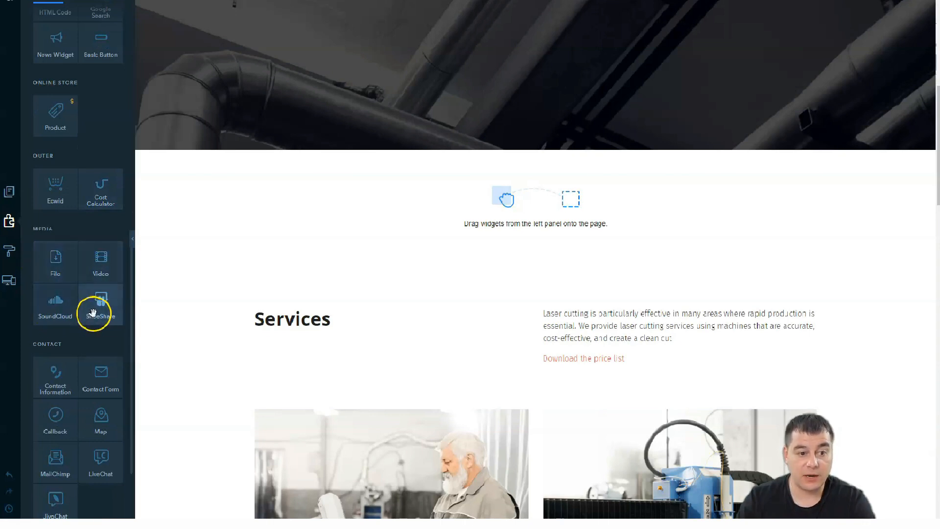
left_click_drag(98, 268, 534, 208)
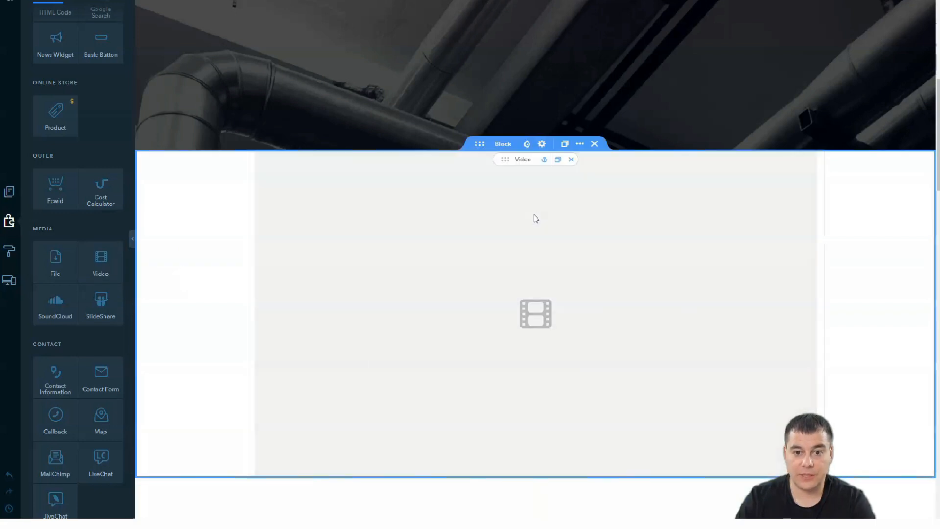
- Add a Text widget beside the video placeholder and start editing its text
scroll(57, 151, "up", 12)
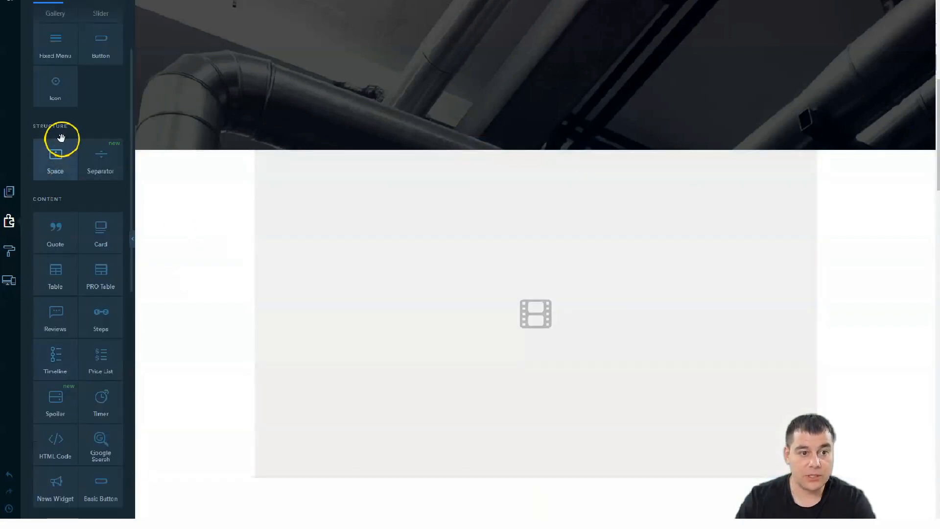
left_click_drag(52, 61, 249, 272)
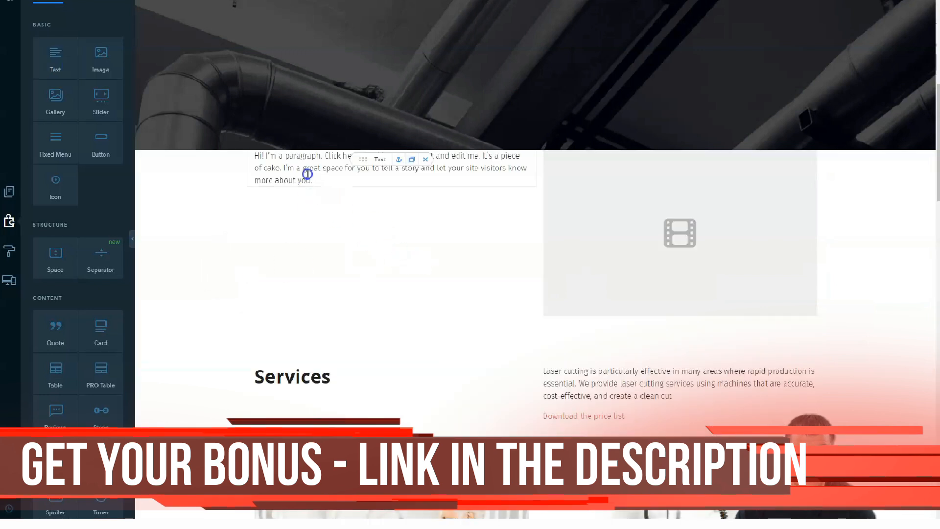
left_click(305, 168)
- Try the Heading 1, Heading 4, Important, Paragraph, Normal and Heading 3 styles on the new paragraph
left_click(303, 138)
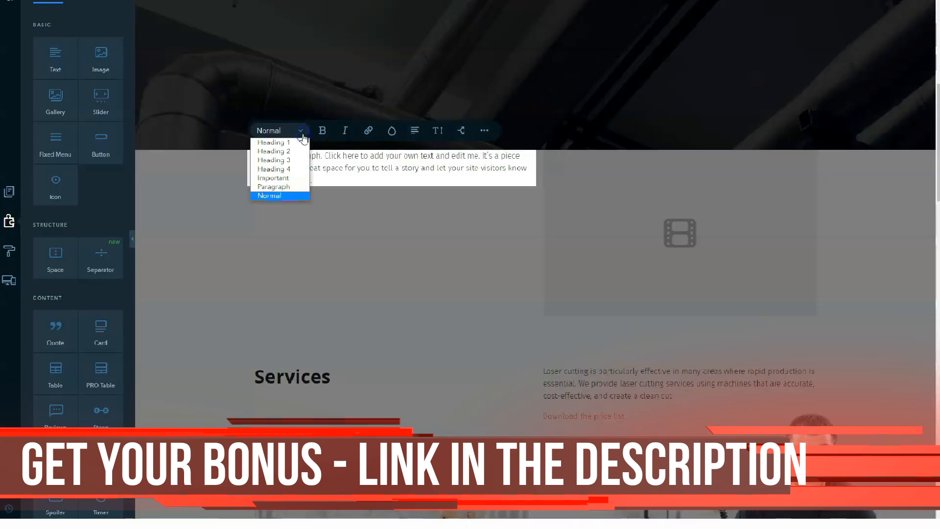
left_click(304, 141)
left_click(306, 137)
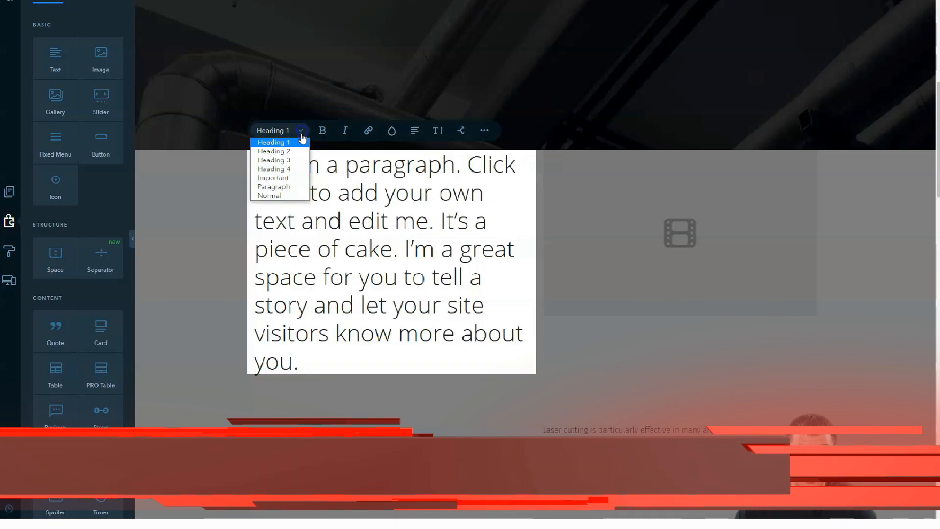
left_click(293, 167)
left_click(300, 132)
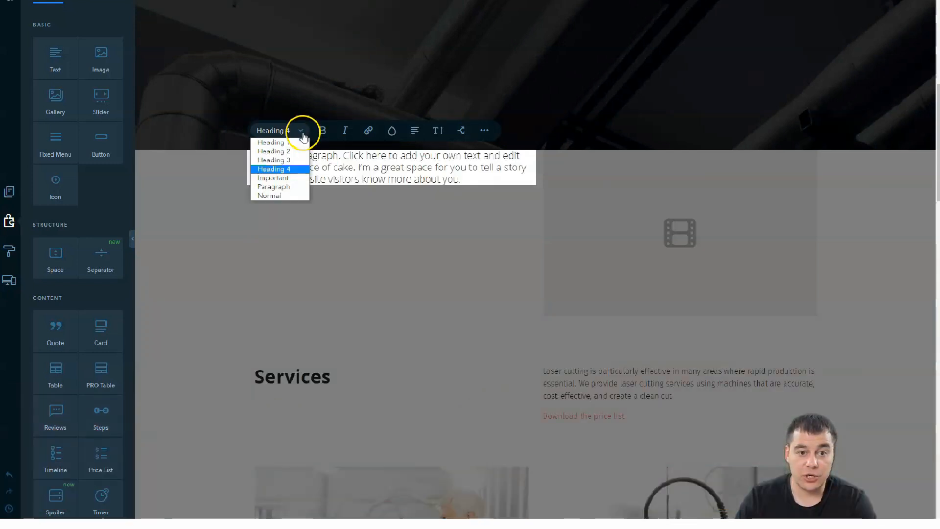
left_click(287, 178)
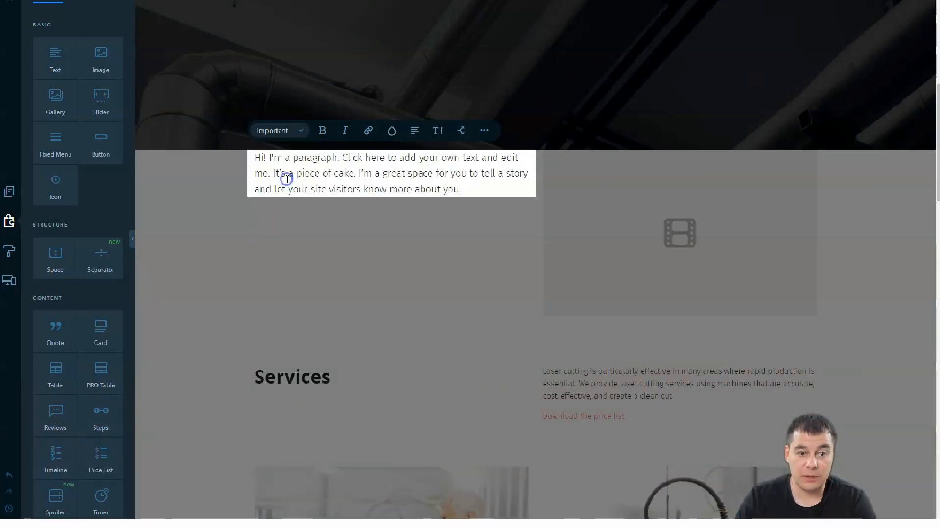
left_click(296, 130)
left_click(287, 189)
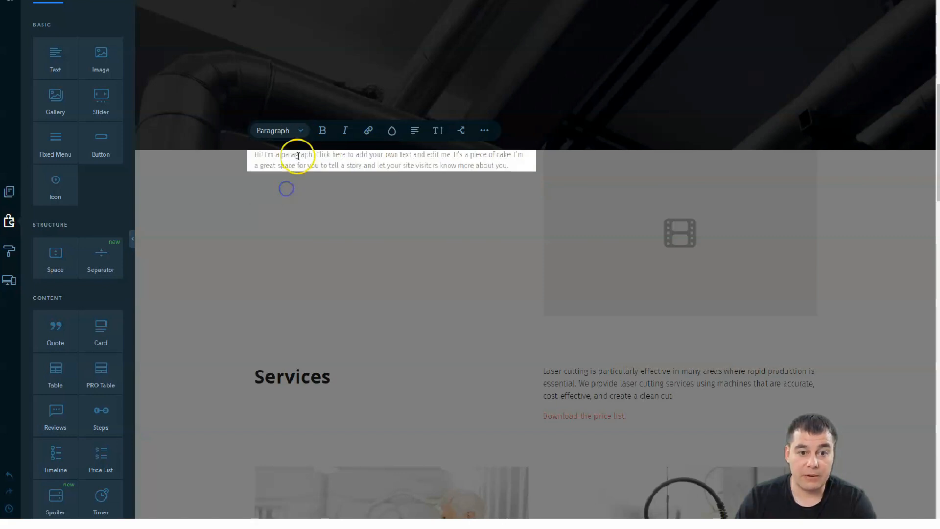
left_click(298, 130)
left_click(285, 195)
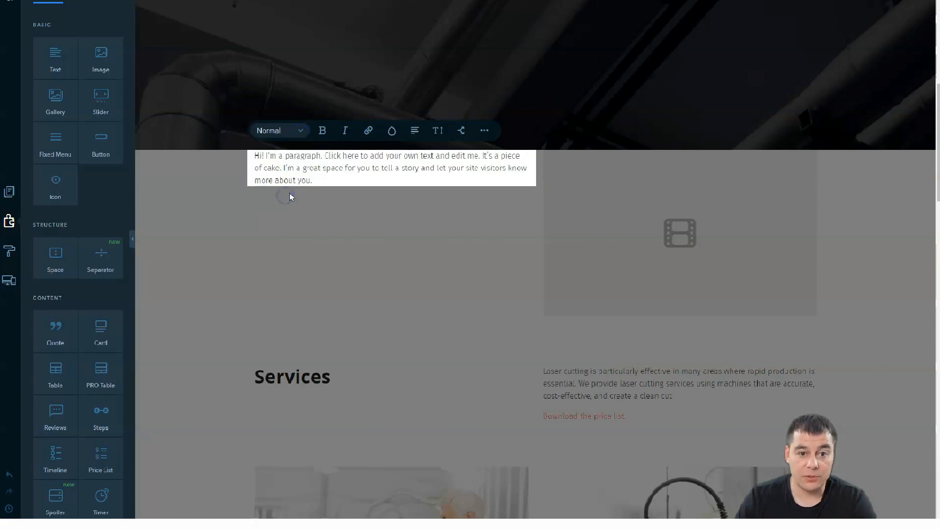
left_click(300, 131)
left_click(284, 162)
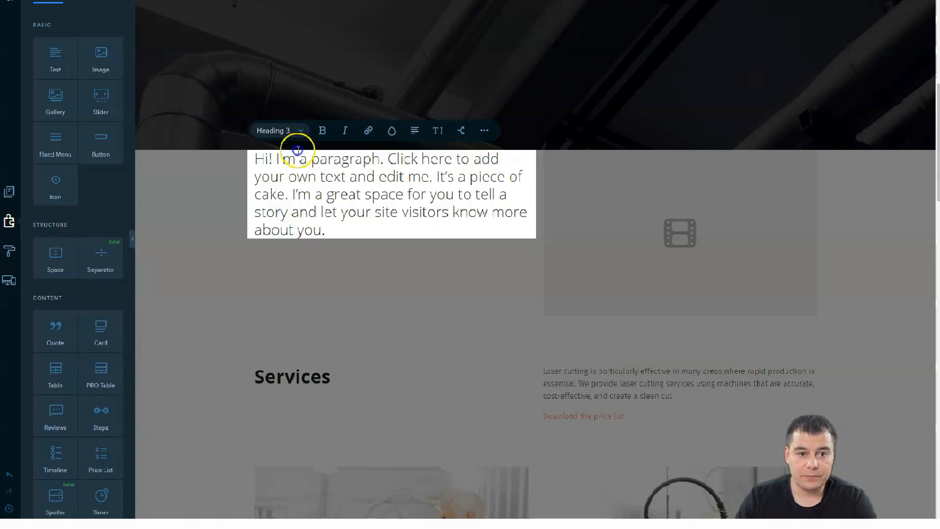
- Set the new paragraph's text style to Heading 4 and finish editing the text
left_click(302, 131)
left_click(294, 168)
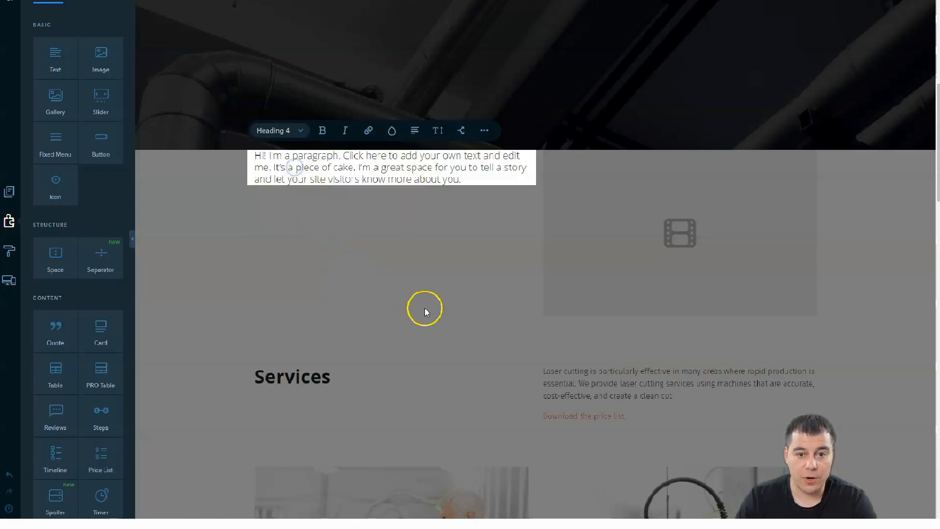
left_click(433, 287)
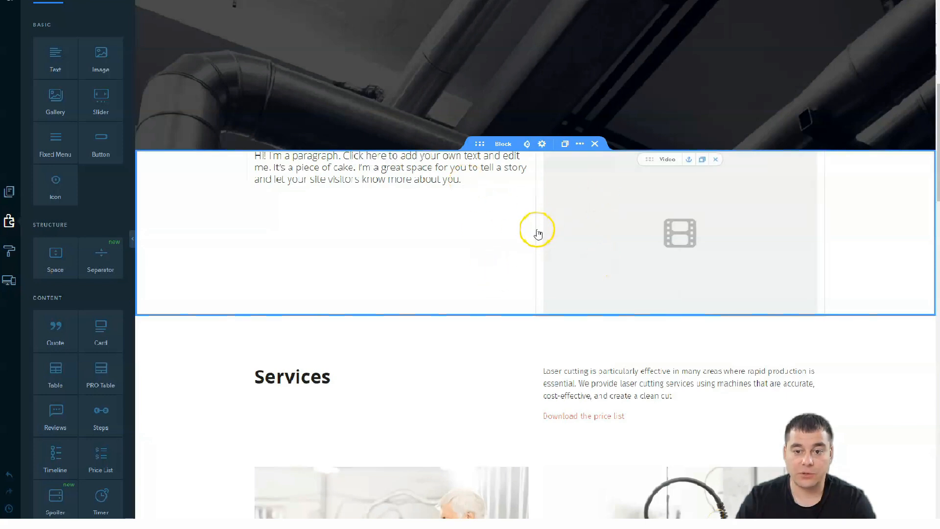
- Narrow the text column beside the video and place a Button widget beneath the paragraph, separated by a Space widget
left_click_drag(511, 239, 434, 236)
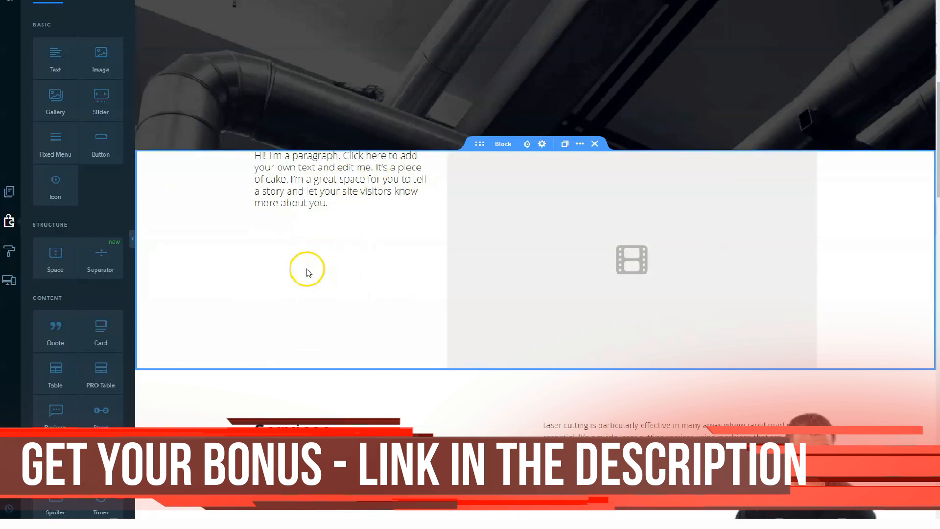
left_click_drag(88, 149, 333, 254)
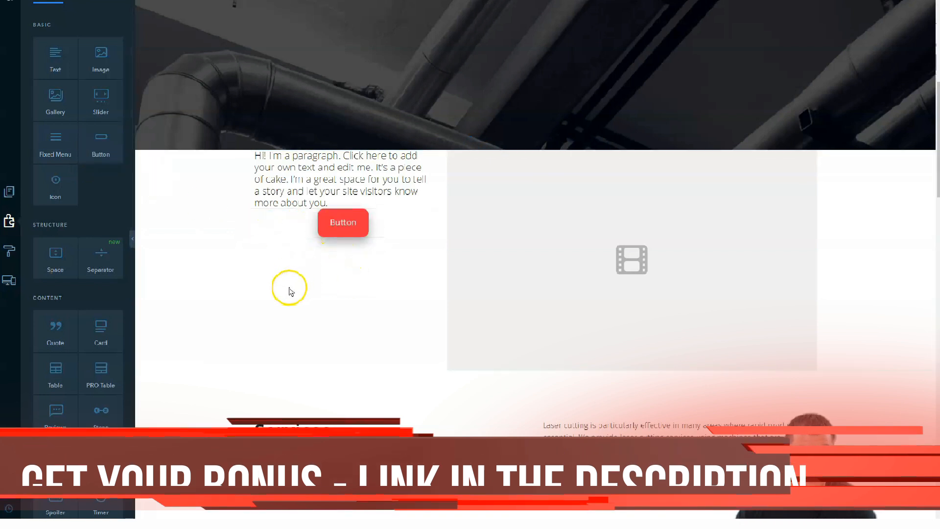
mouse_move(313, 215)
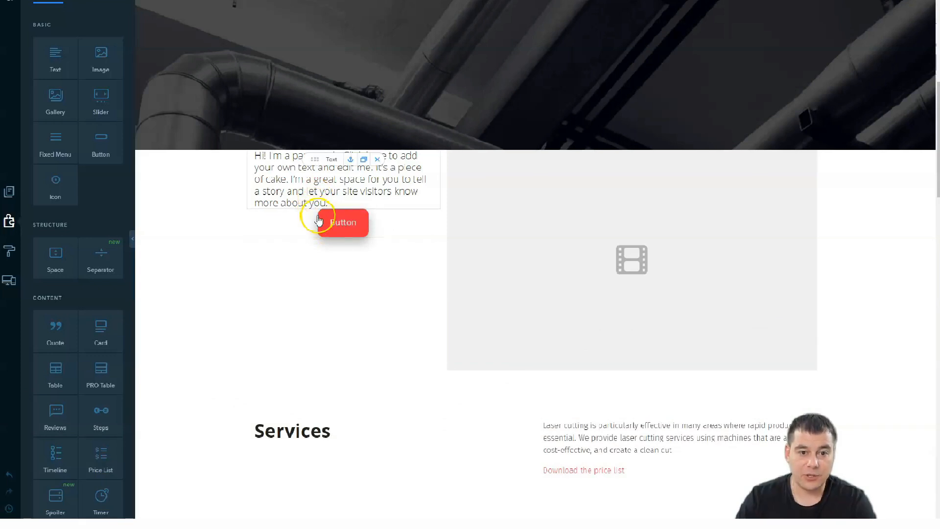
left_click_drag(48, 262, 344, 218)
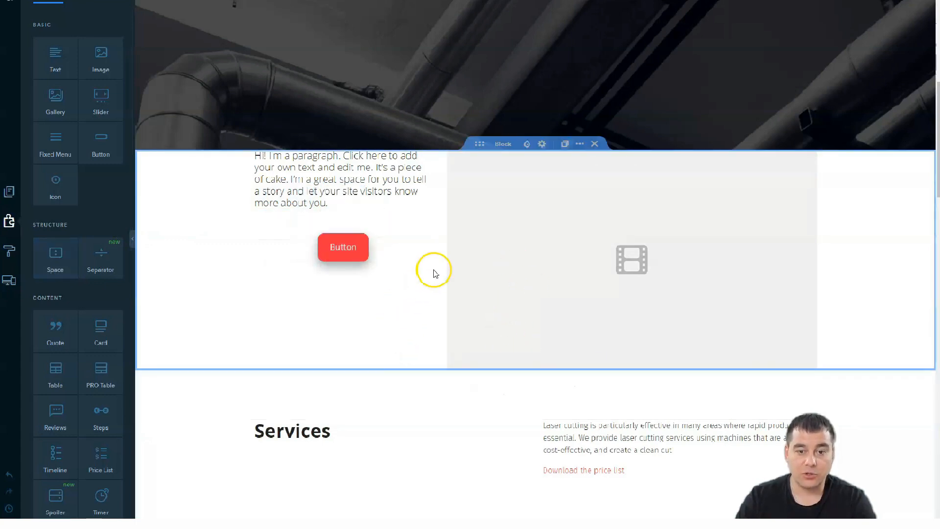
- Set the background color of the block containing the text, button and video to black
left_click(527, 145)
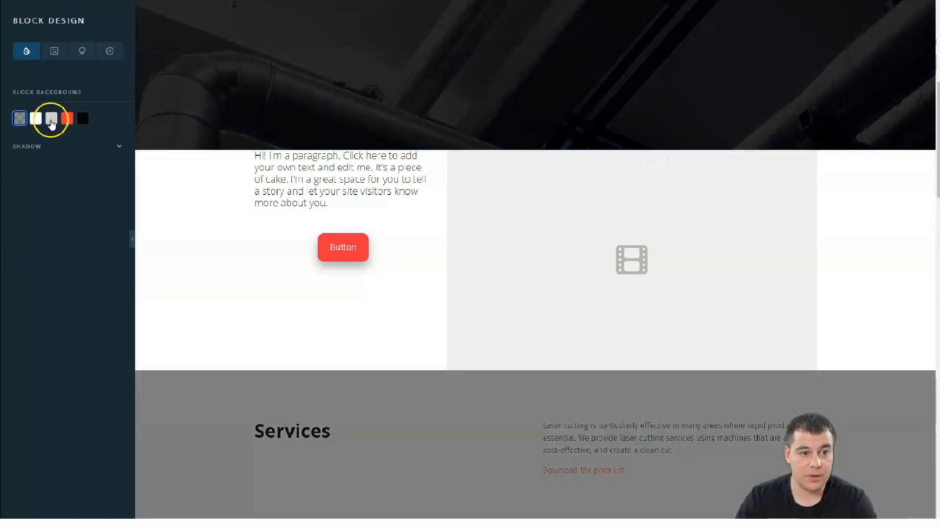
left_click(82, 121)
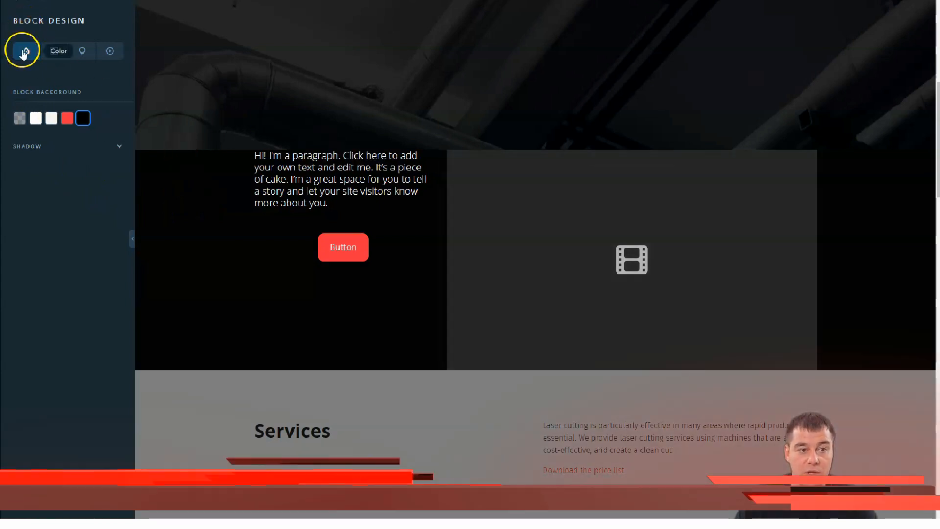
left_click(25, 53)
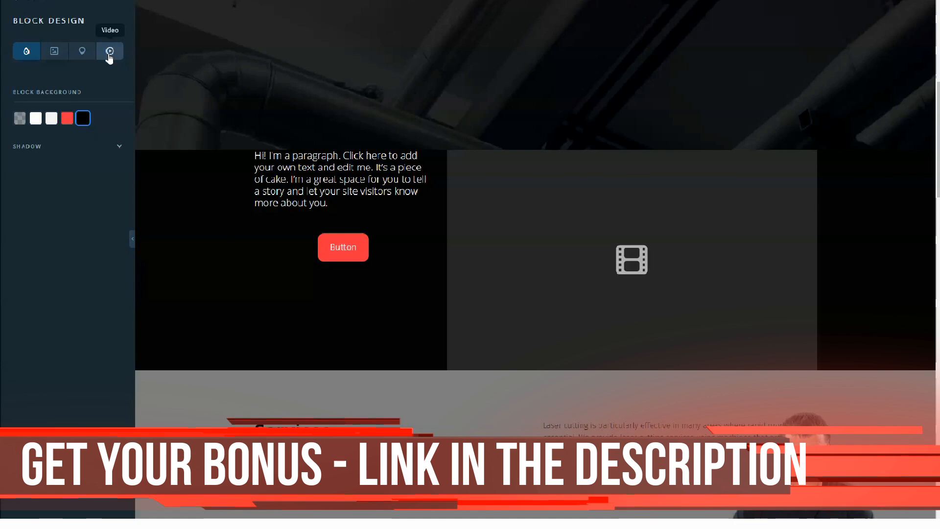
- Place one Space widget above and another below the text, button and video in the black block
left_click(34, 30)
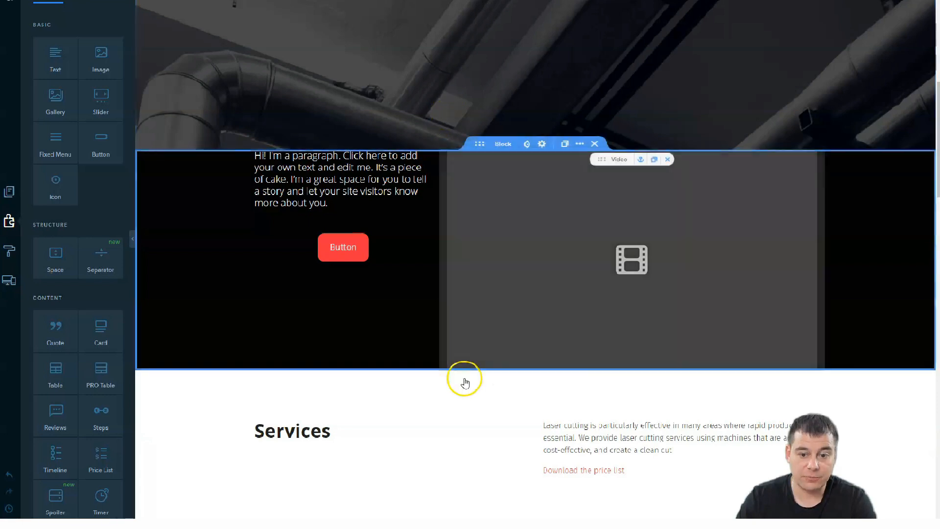
left_click_drag(57, 252, 384, 164)
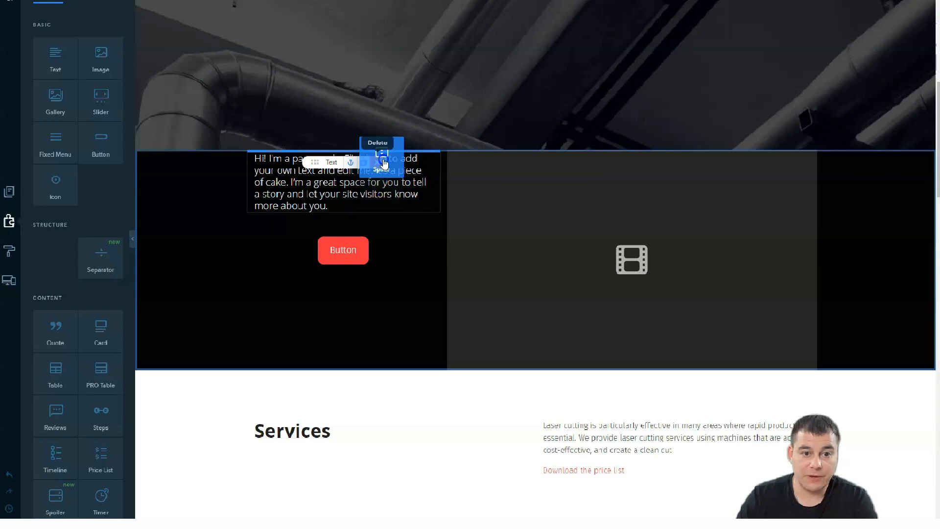
left_click_drag(391, 163, 483, 171)
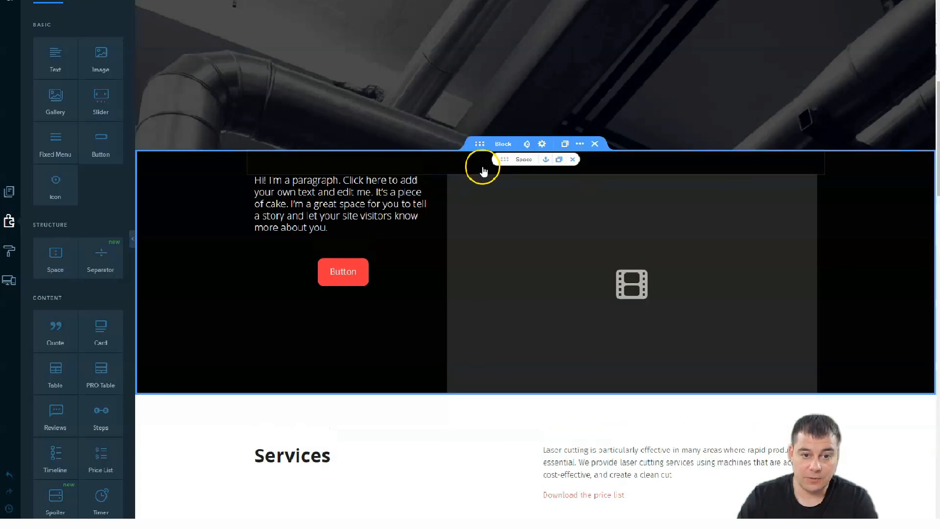
left_click_drag(51, 260, 449, 394)
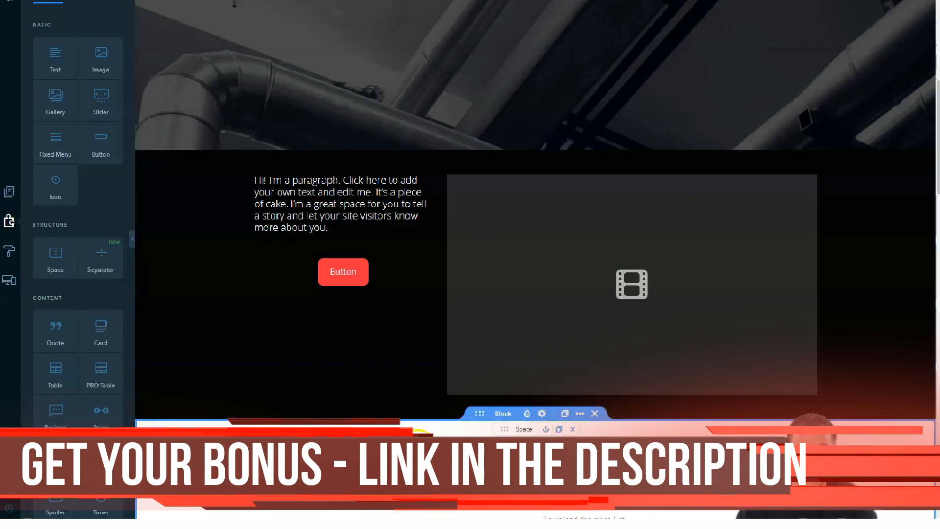
- Try an Image widget beside the paragraph and button in the black block, and delete it again
scroll(364, 372, "down", 2)
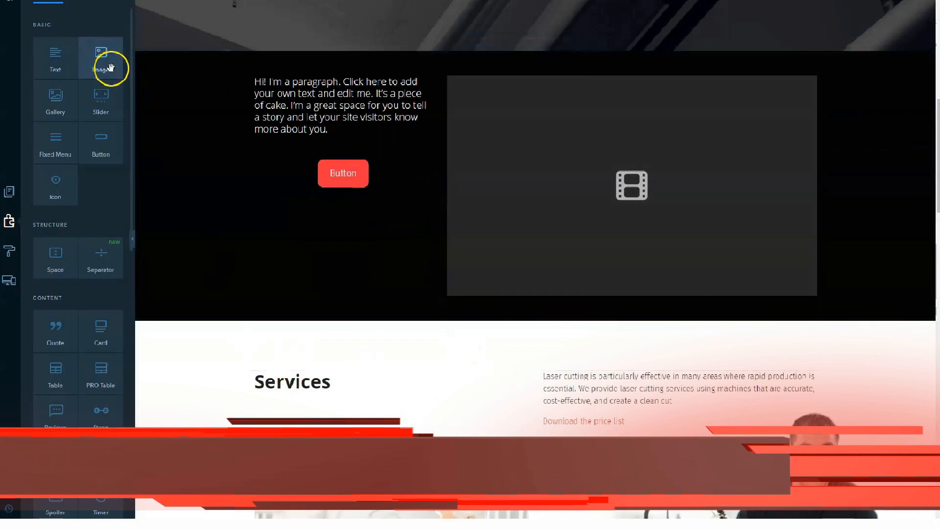
left_click_drag(110, 67, 237, 191)
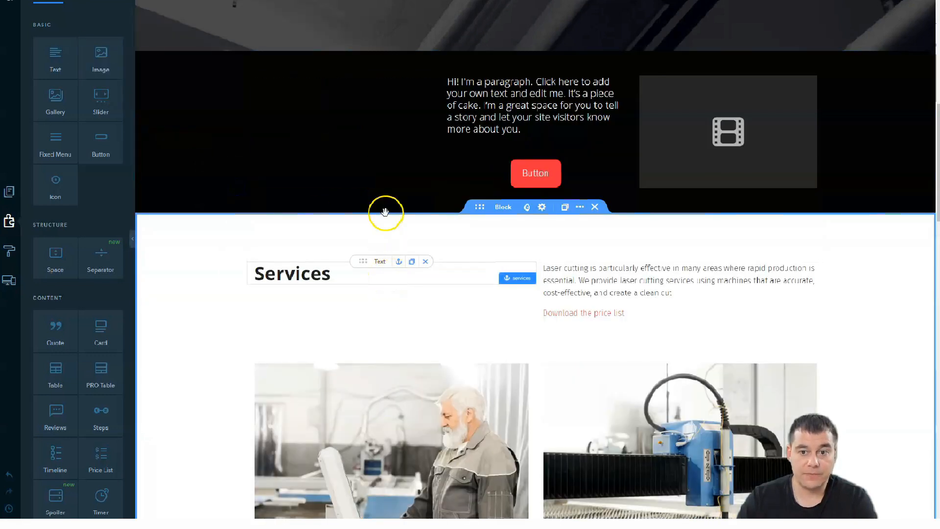
left_click(303, 155)
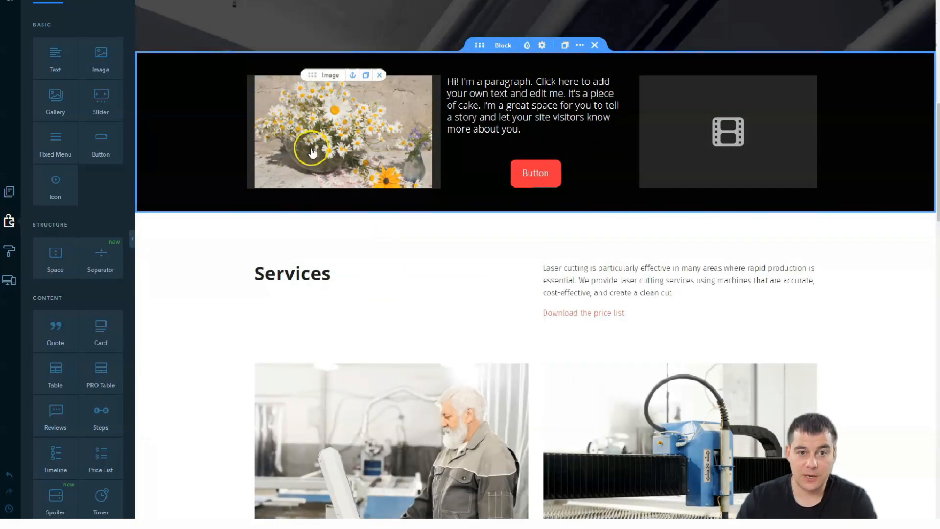
left_click(380, 75)
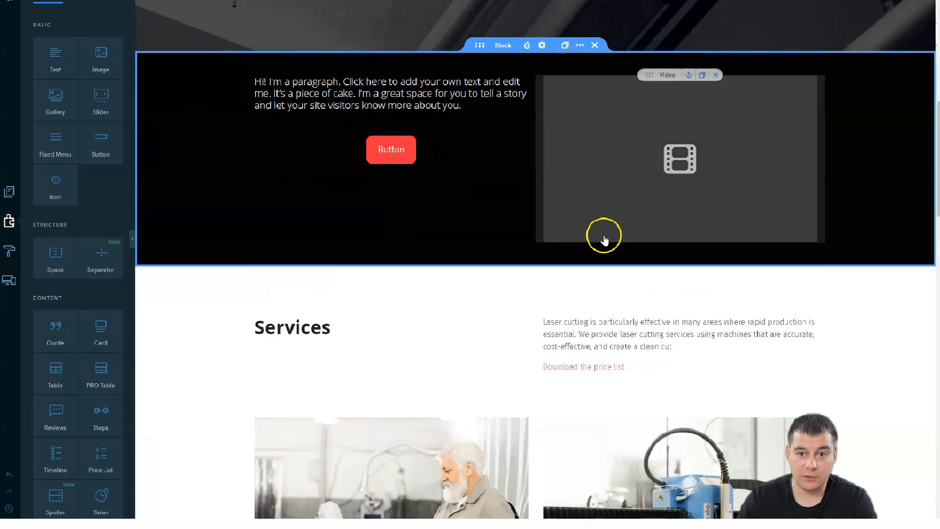
left_click(576, 276)
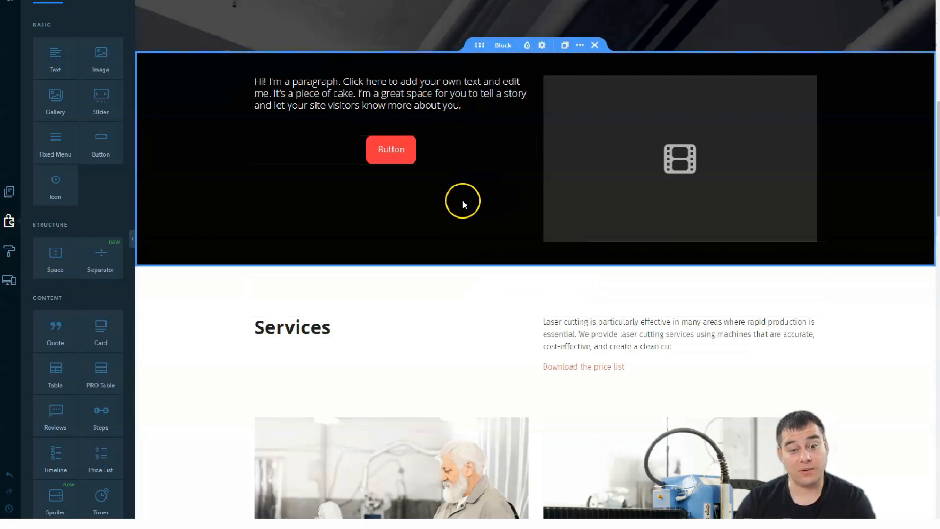
scroll(478, 212, "down", 2)
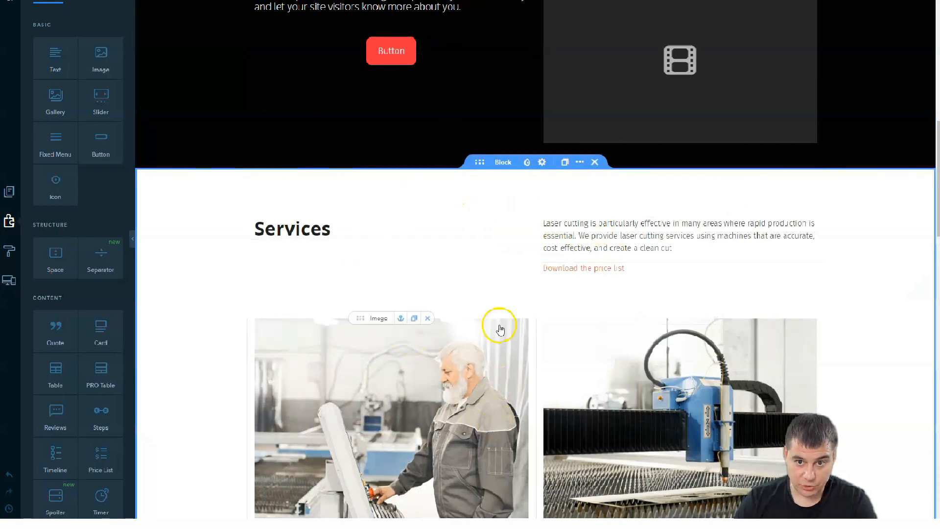
left_click_drag(505, 274, 464, 217)
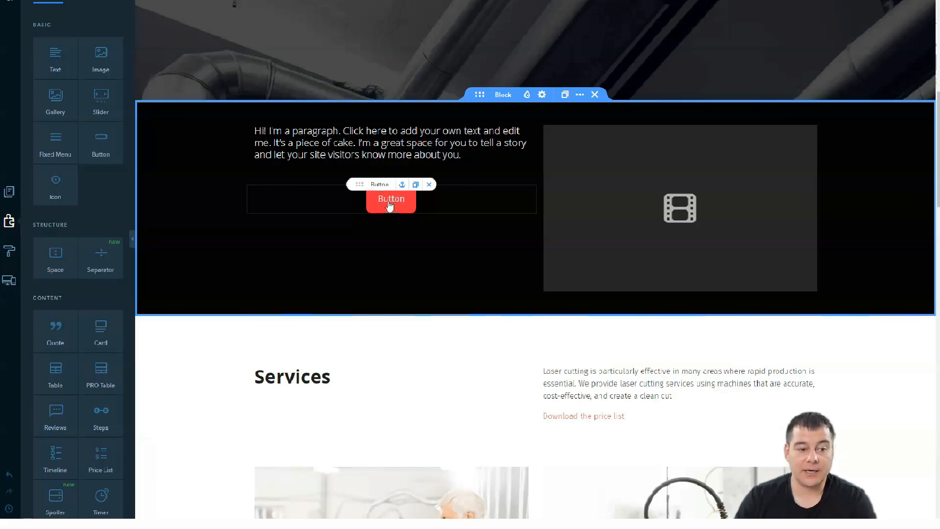
- Open the style options for Design 1 of the red button in the black block
left_click(390, 205)
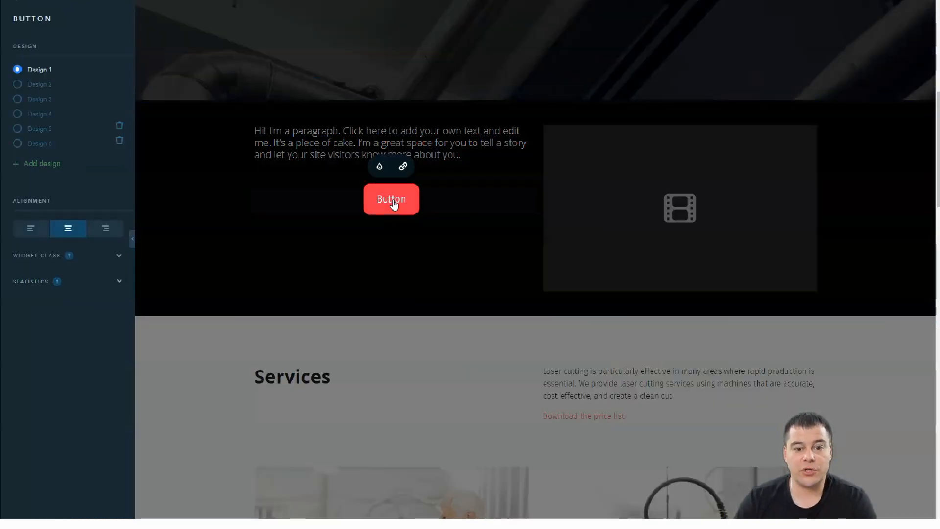
left_click(379, 167)
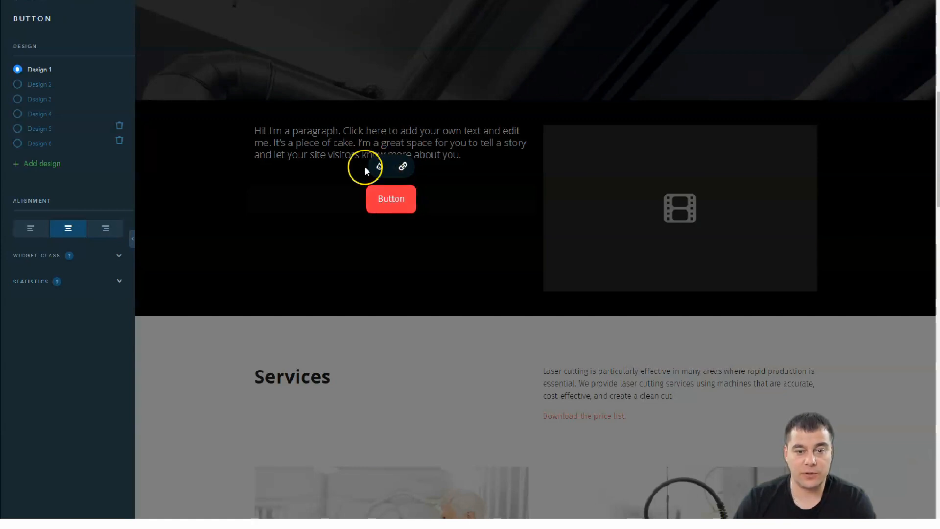
left_click(380, 169)
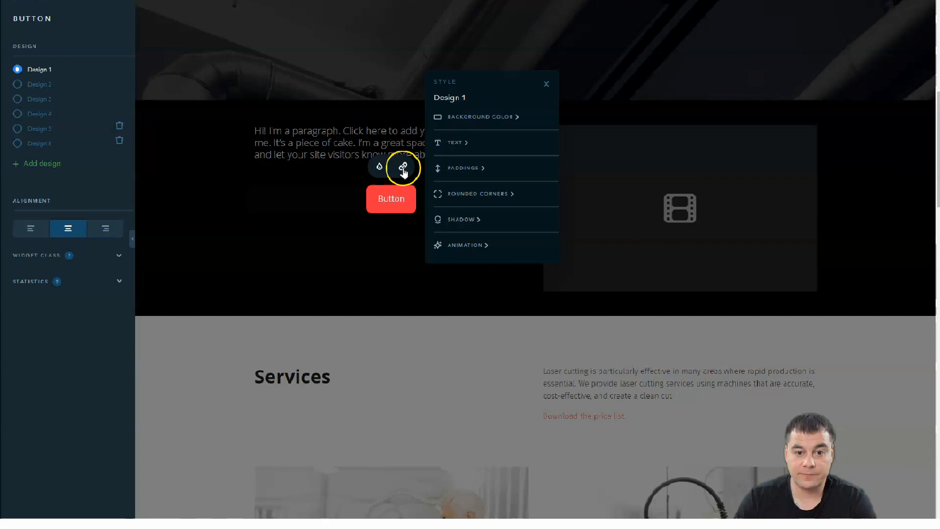
- Choose a pop-up window as the button's link target, create a new pop-up window and open it for editing
left_click(403, 169)
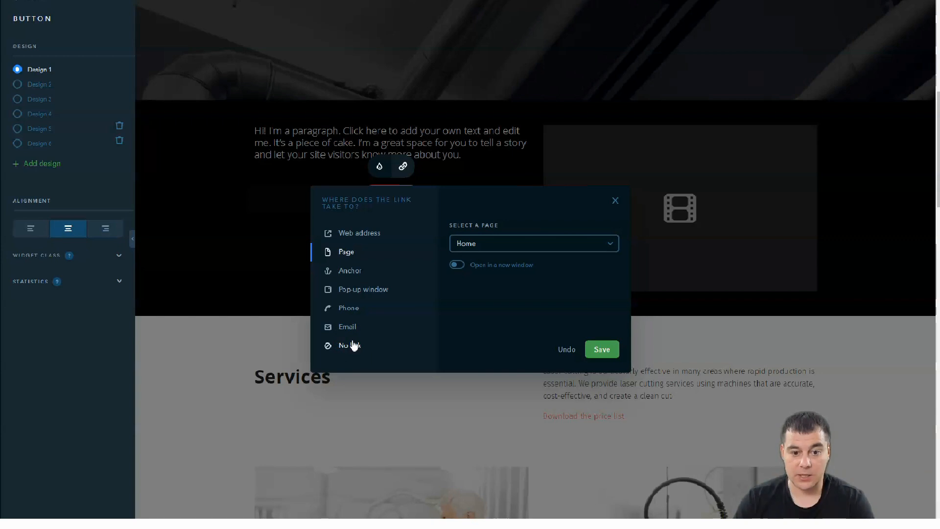
left_click(360, 293)
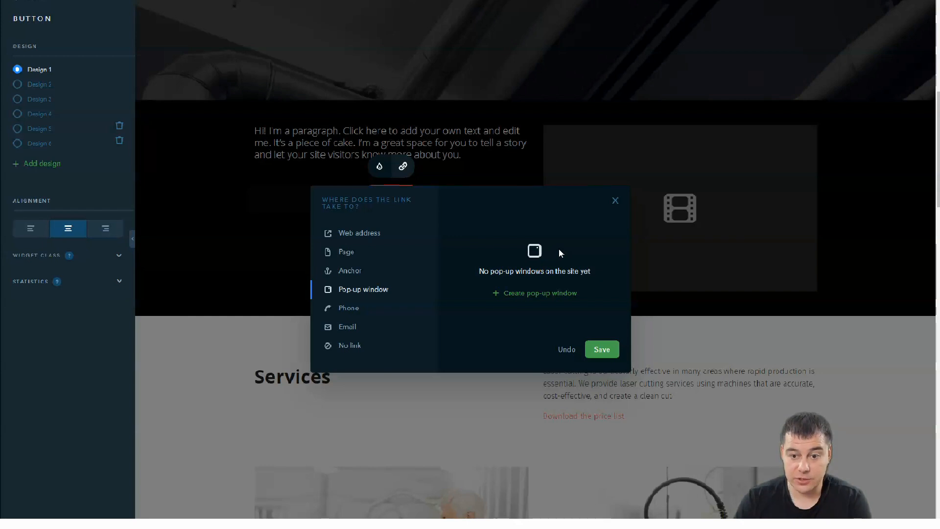
left_click(527, 294)
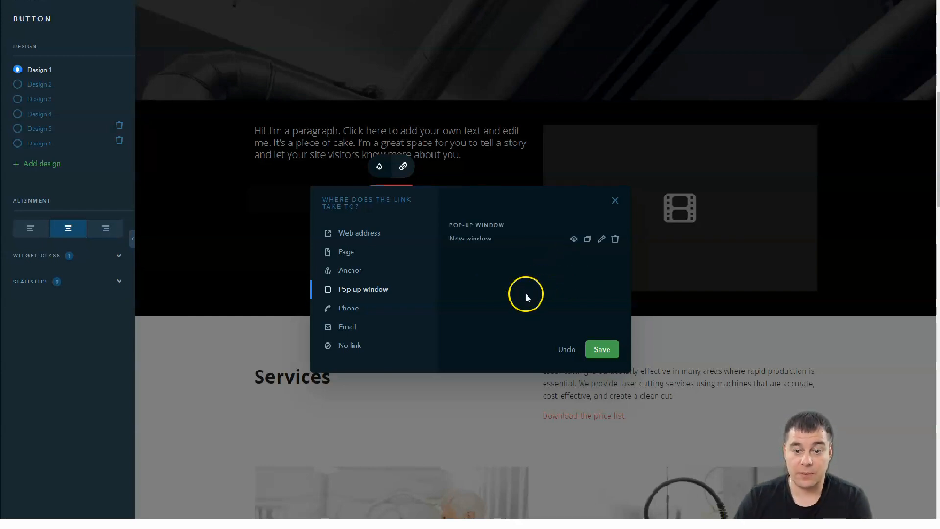
left_click(601, 239)
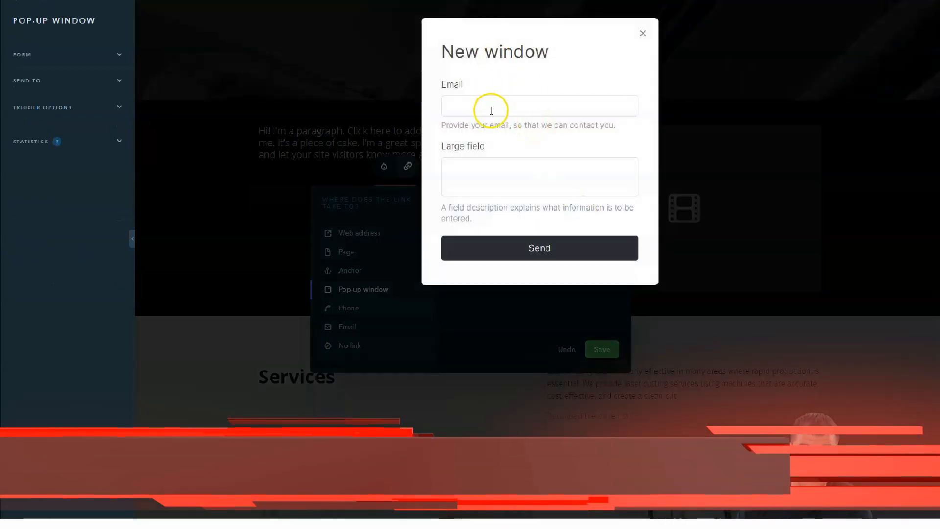
- Add a Name field to the pop-up window's form and move it above the Email field
left_click(101, 56)
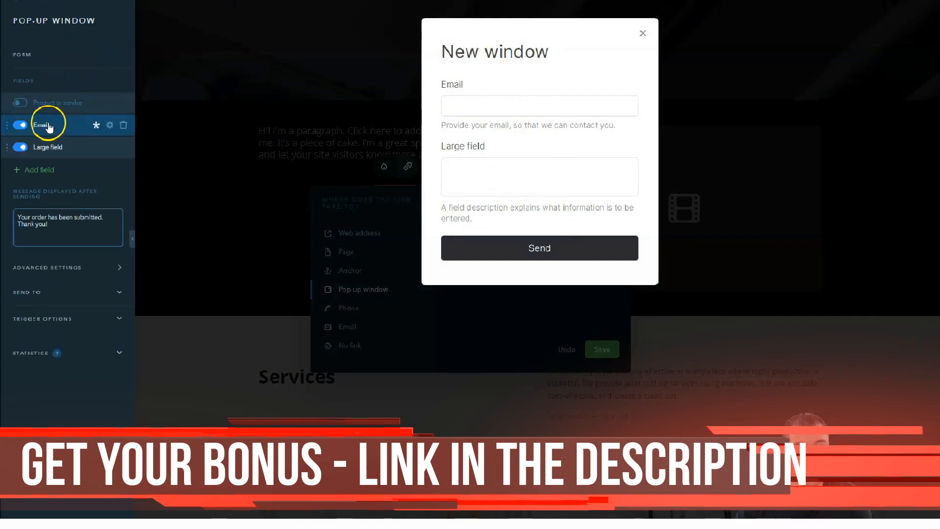
left_click(20, 170)
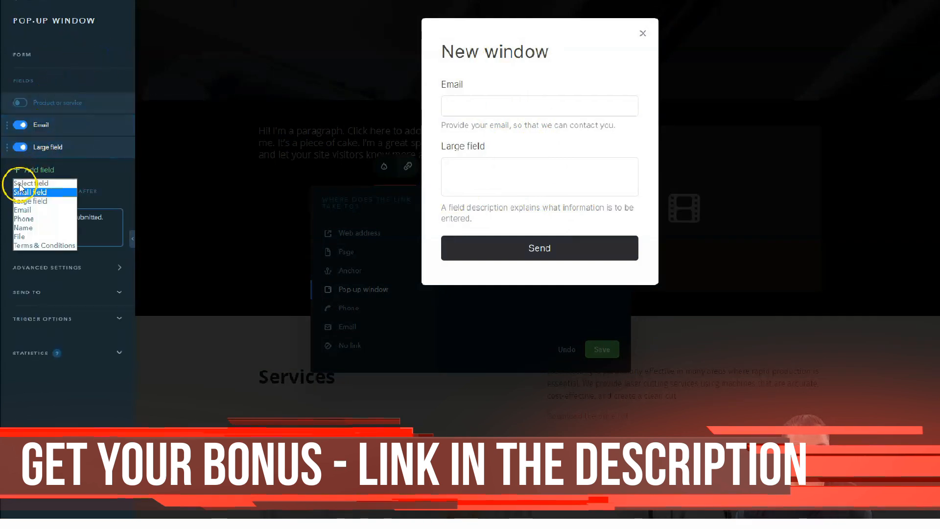
left_click(22, 227)
left_click_drag(10, 173, 10, 125)
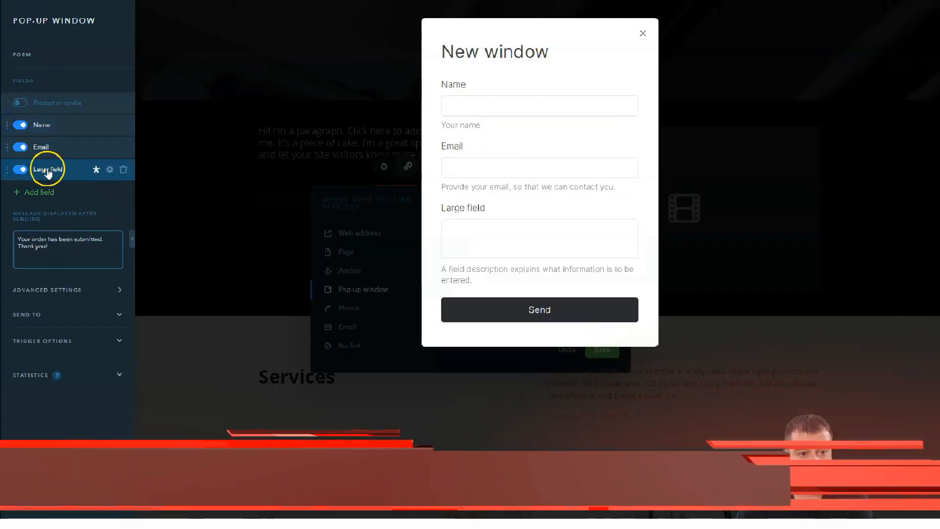
- Turn off the Large field in the pop-up form and add a Phone number field set as optional
left_click(21, 170)
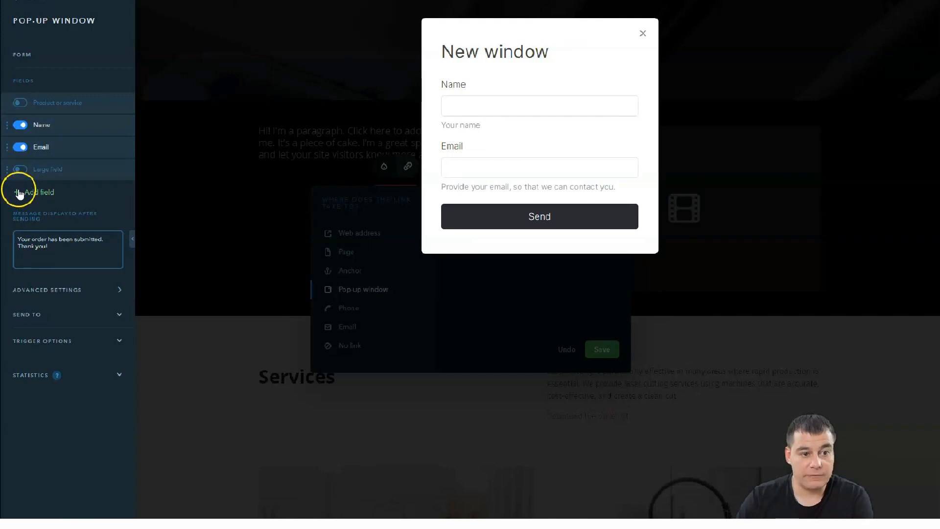
left_click(20, 192)
left_click(23, 240)
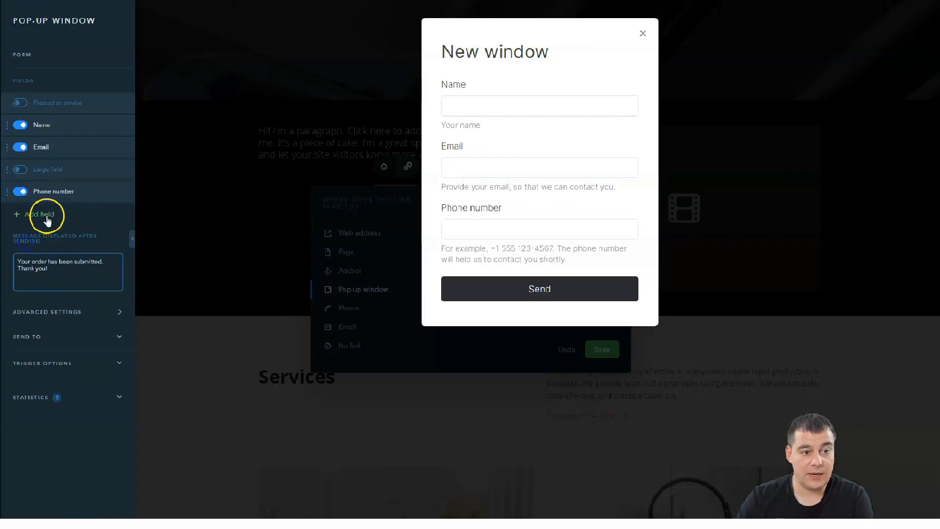
left_click(95, 192)
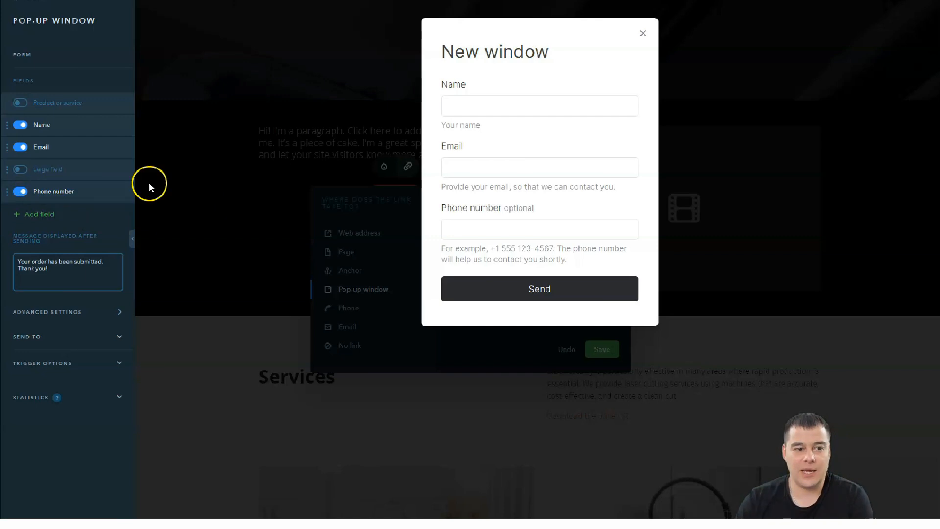
mouse_move(100, 191)
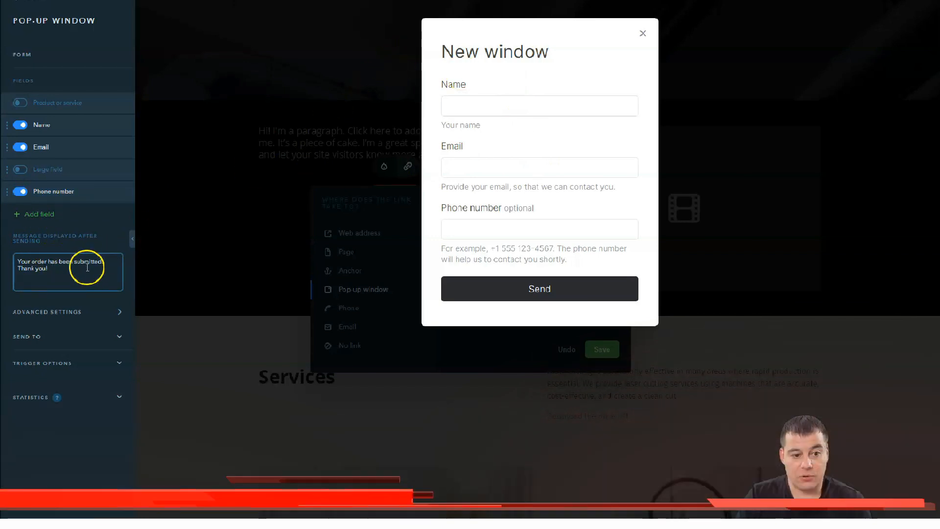
left_click(61, 267)
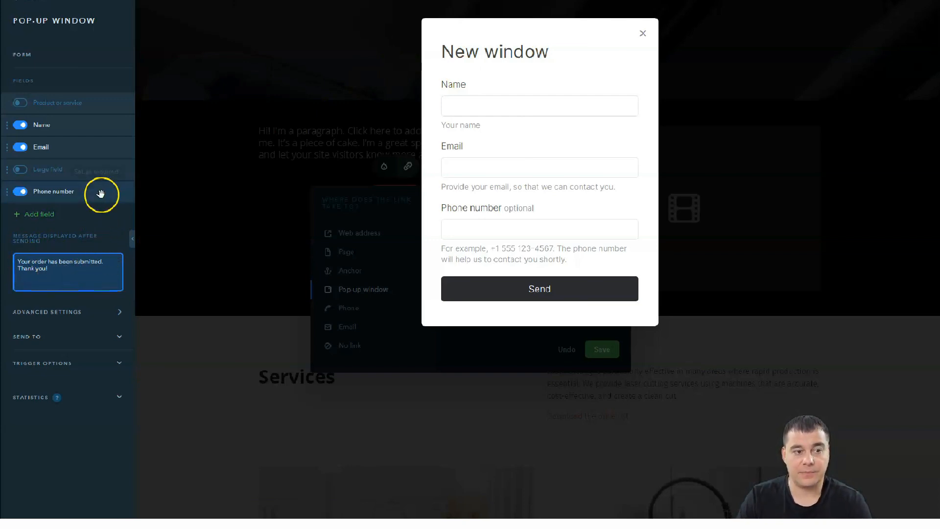
left_click(118, 56)
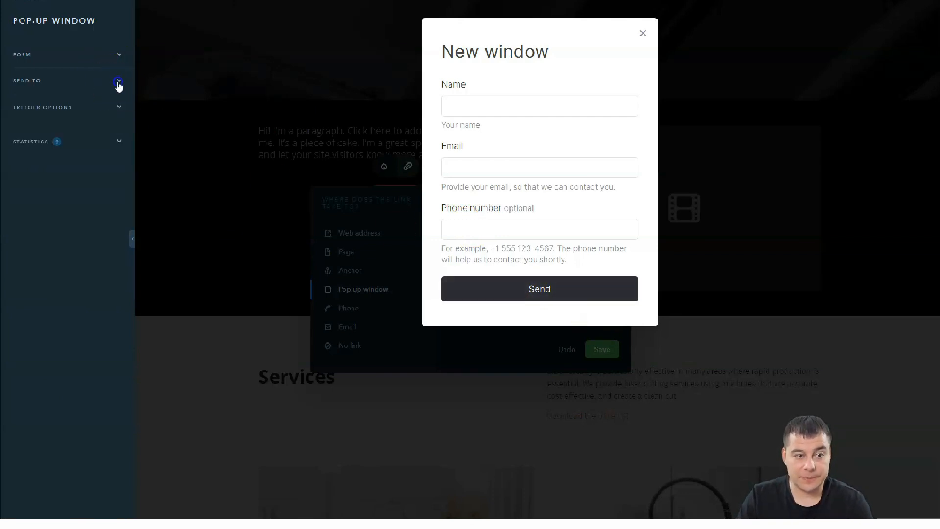
- Set the pop-up form to send to an additional email and view the available CRM connections
left_click(116, 83)
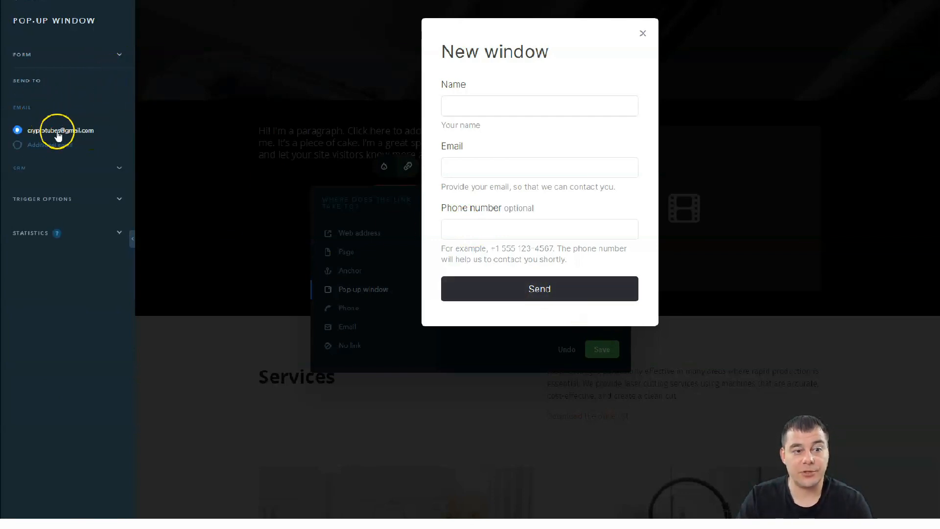
left_click(18, 145)
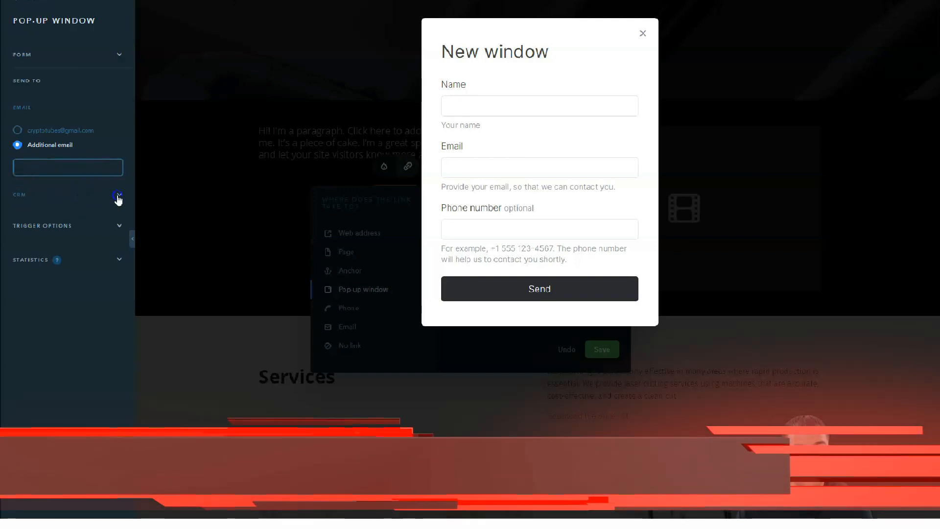
left_click(118, 197)
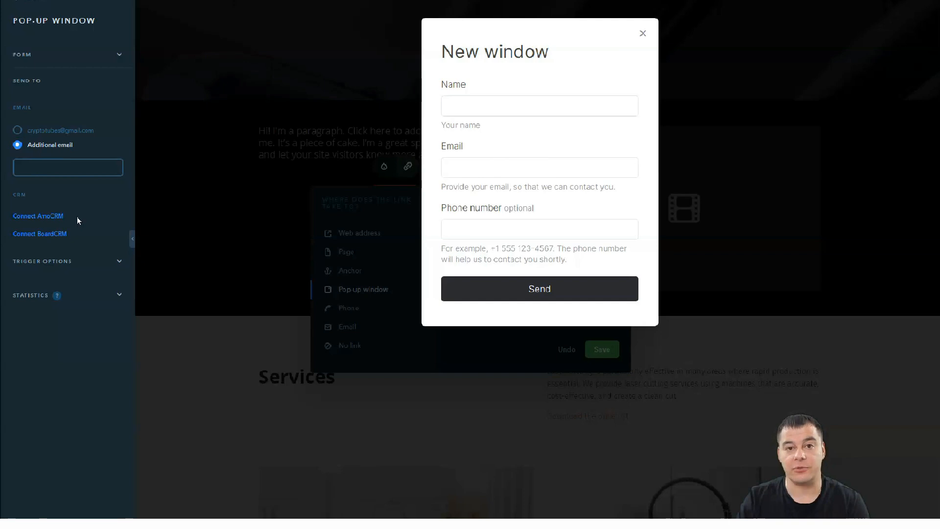
left_click(71, 216)
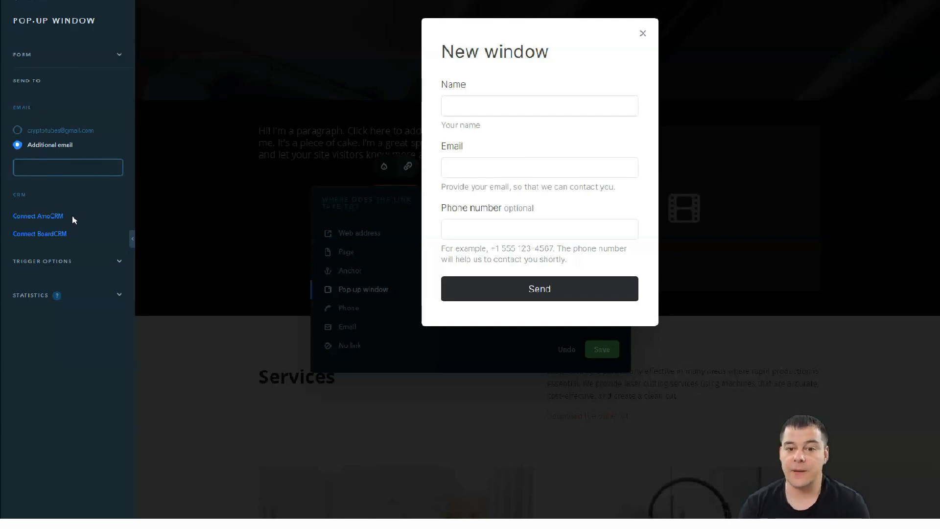
left_click(95, 191)
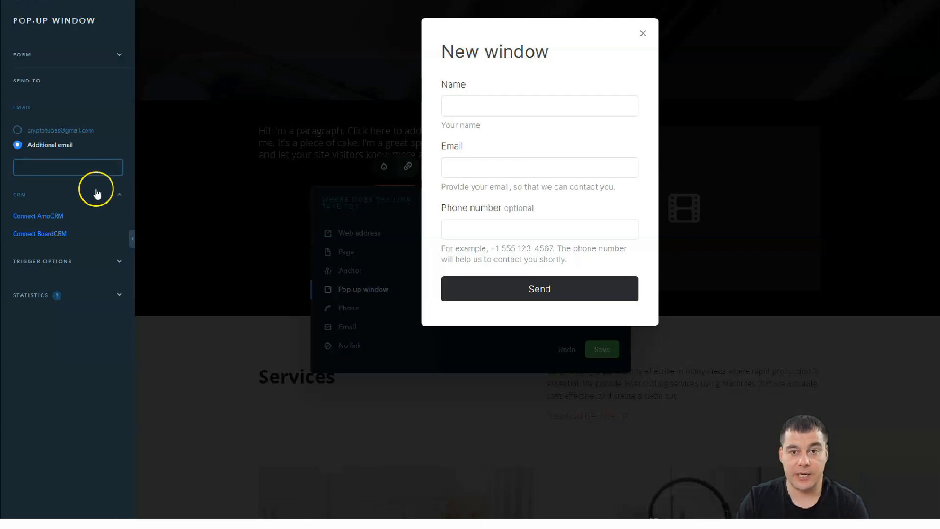
left_click(85, 211)
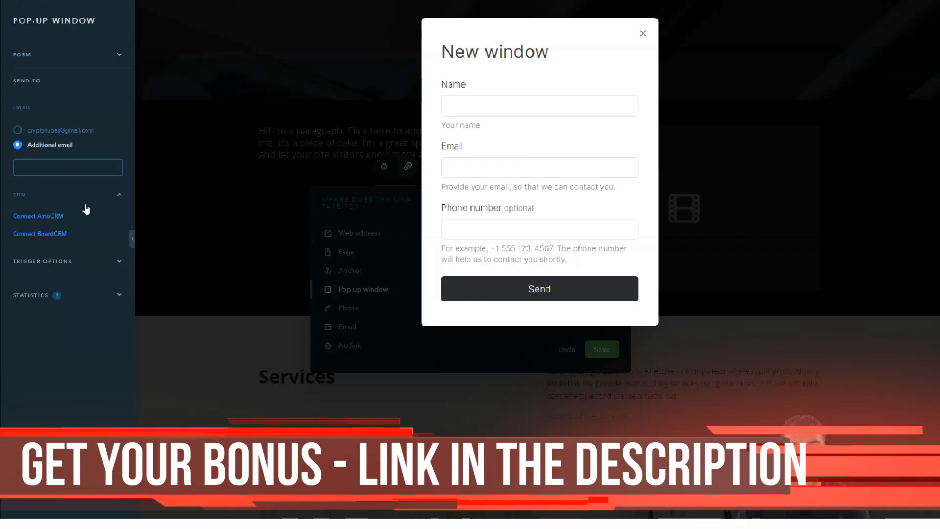
left_click(91, 183)
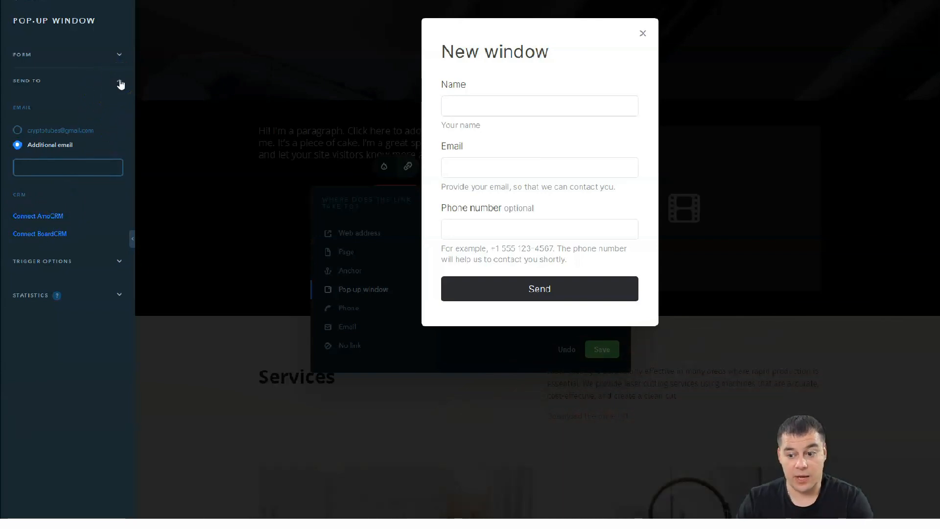
left_click(121, 85)
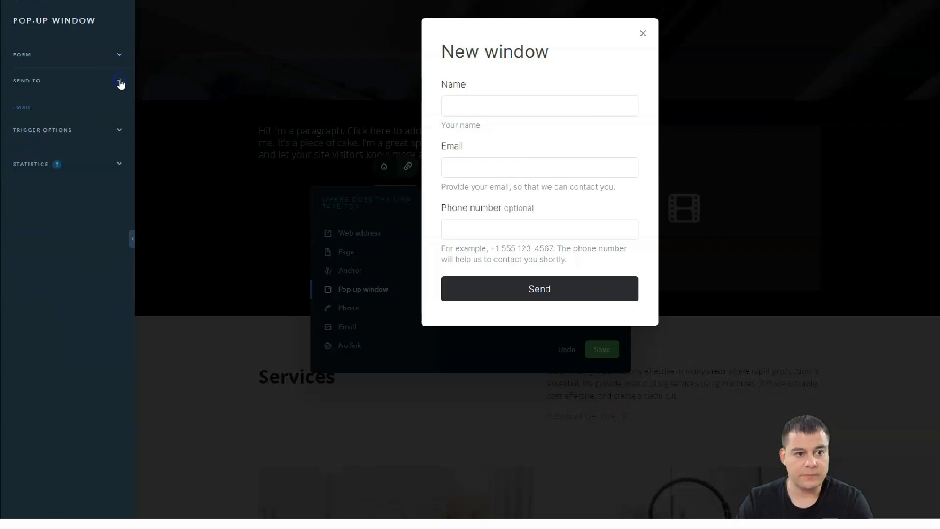
- Close the pop-up window's settings and the button's link dialog, and finish editing the button
left_click(254, 101)
left_click(336, 135)
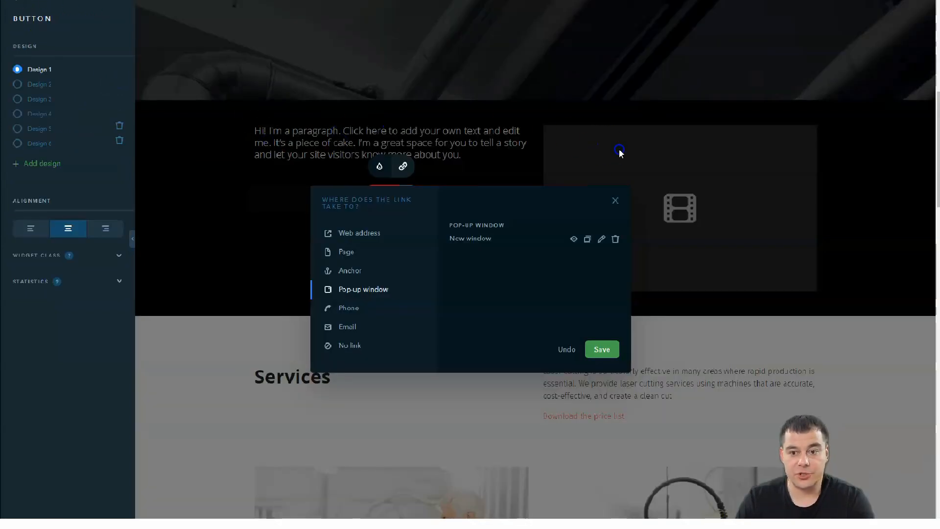
left_click(616, 201)
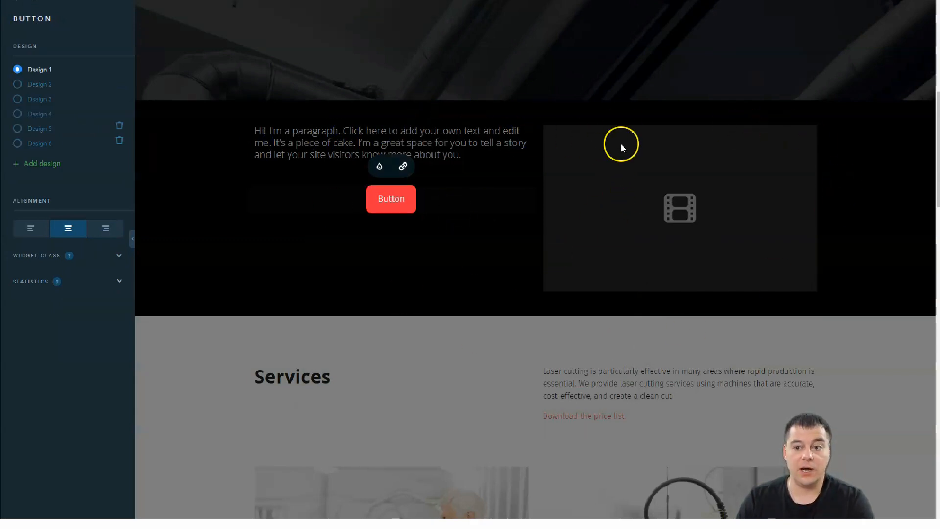
left_click(494, 291)
- Review the Services and Portfolio blocks and the height settings of the space widget in the workers photo block above About
scroll(497, 344, "down", 10)
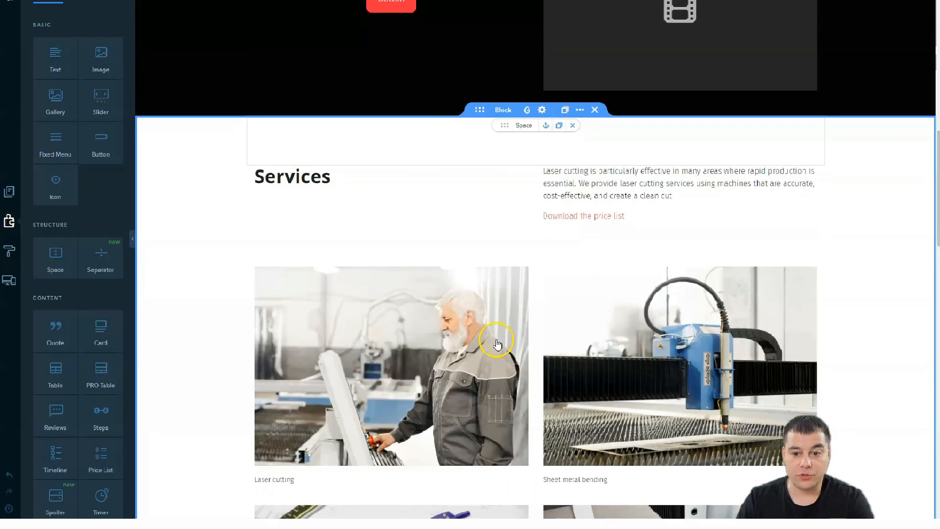
scroll(429, 274, "up", 2)
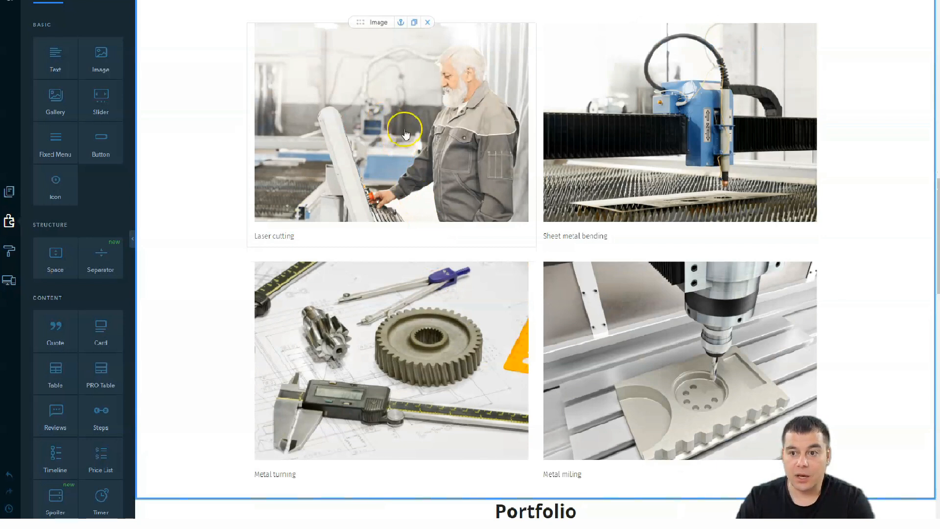
scroll(659, 182, "down", 6)
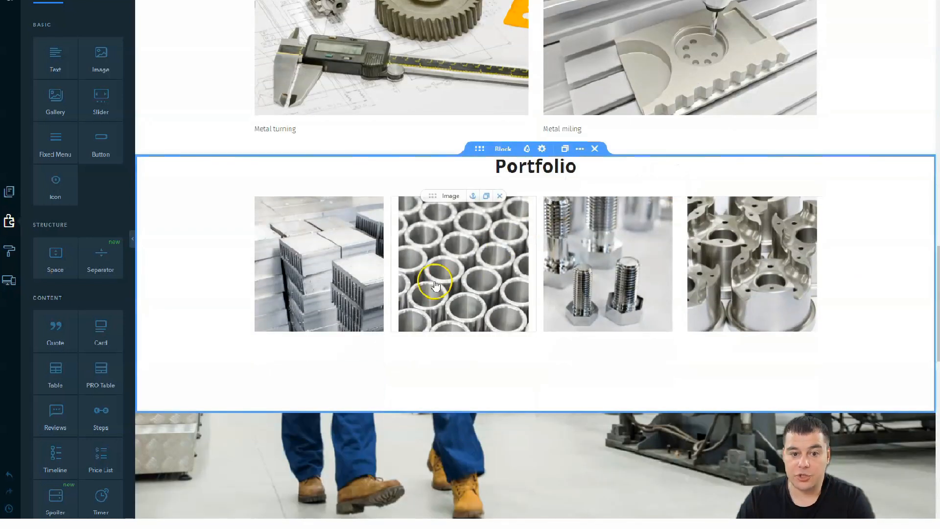
scroll(438, 273, "down", 5)
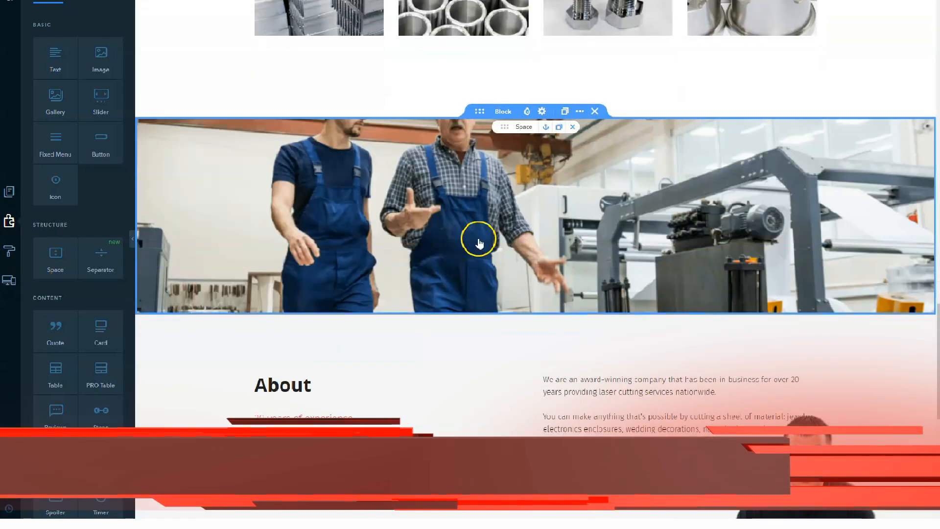
left_click(460, 240)
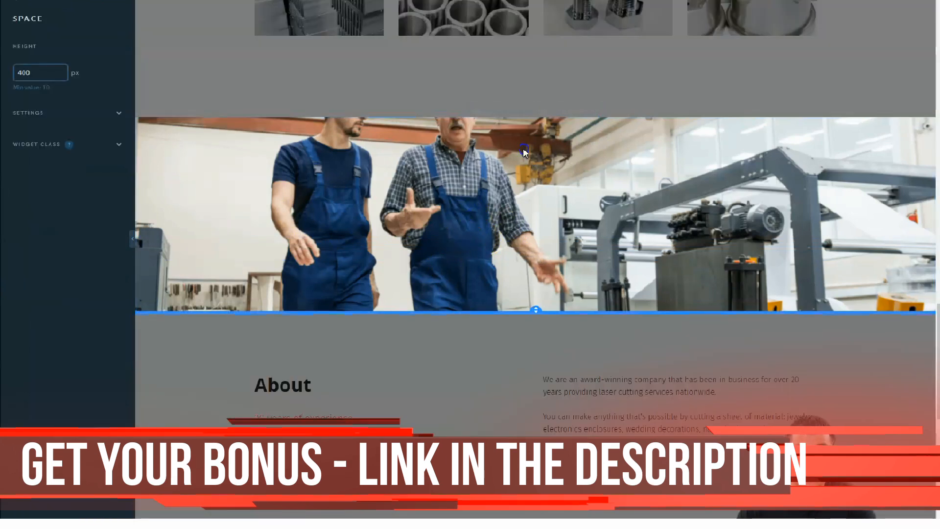
left_click(226, 203)
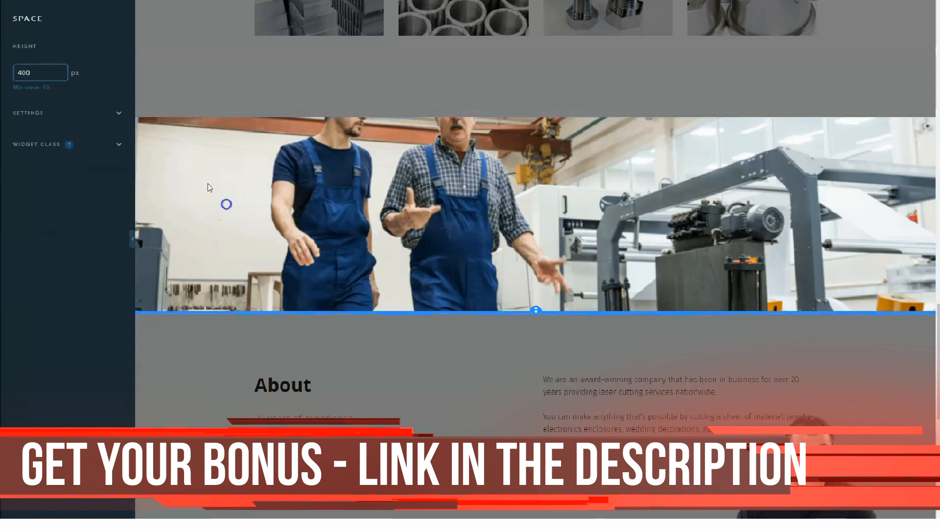
left_click(14, 6)
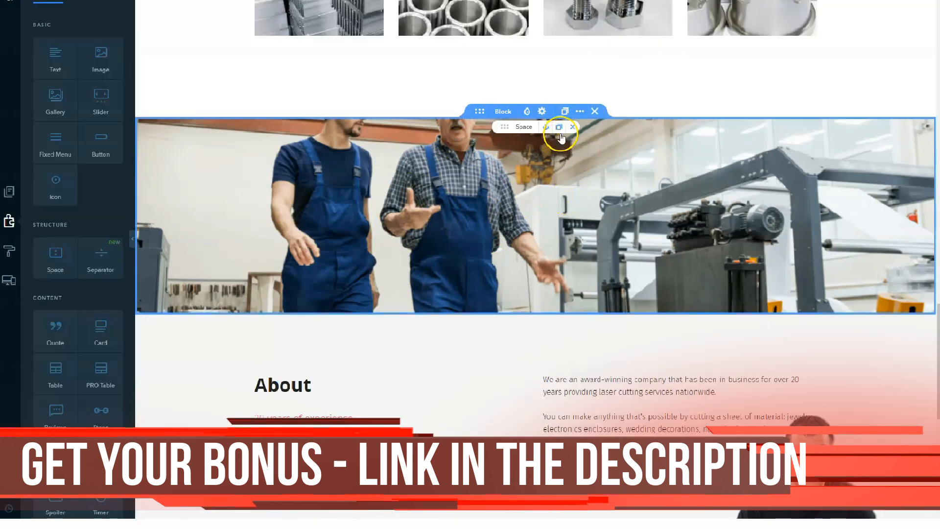
- In the workers photo block's background design, try the None effect and switch back to Fix when scrolling
left_click(527, 113)
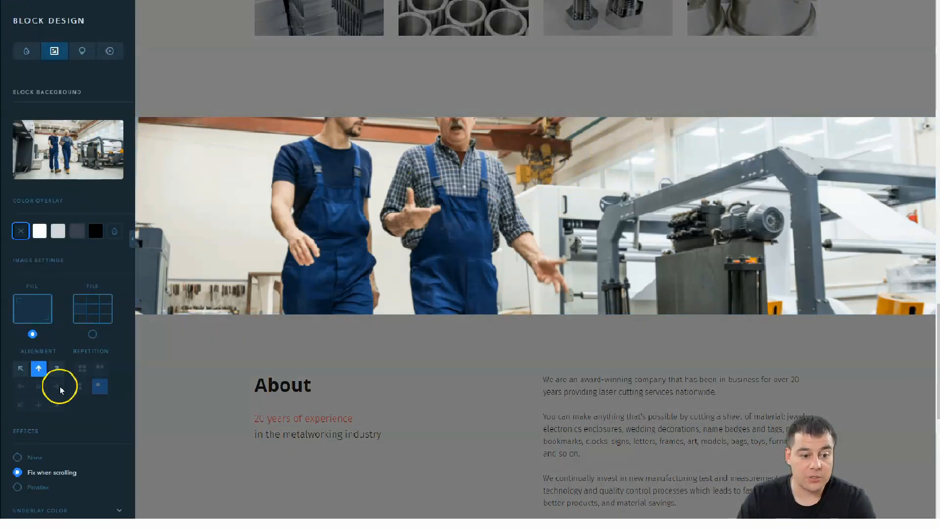
left_click(17, 457)
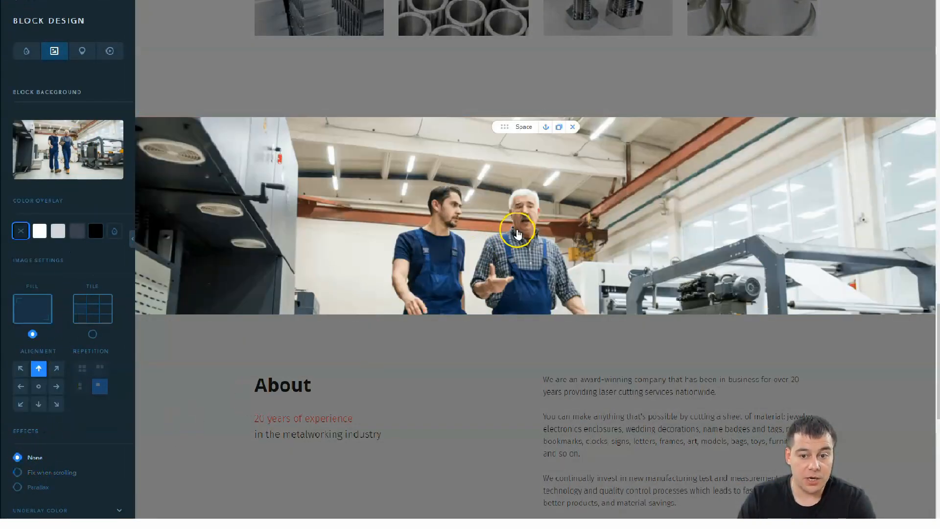
left_click(17, 473)
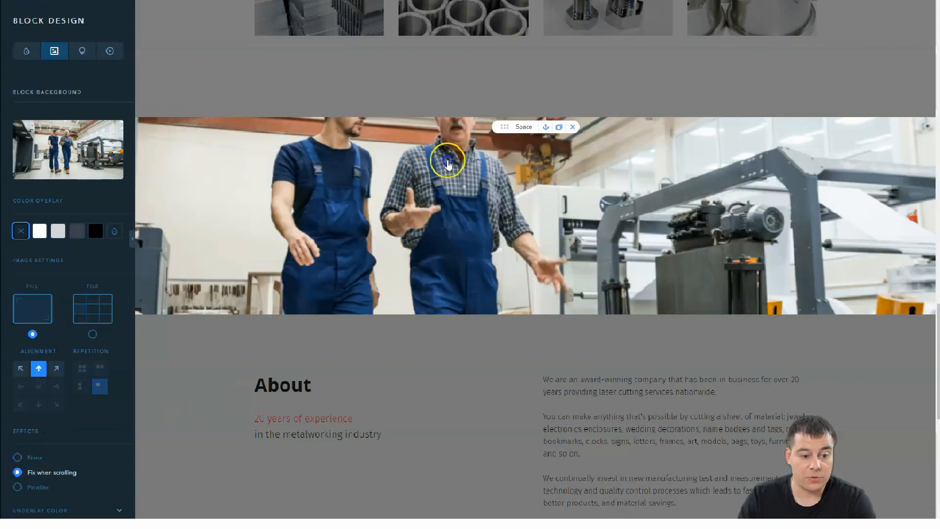